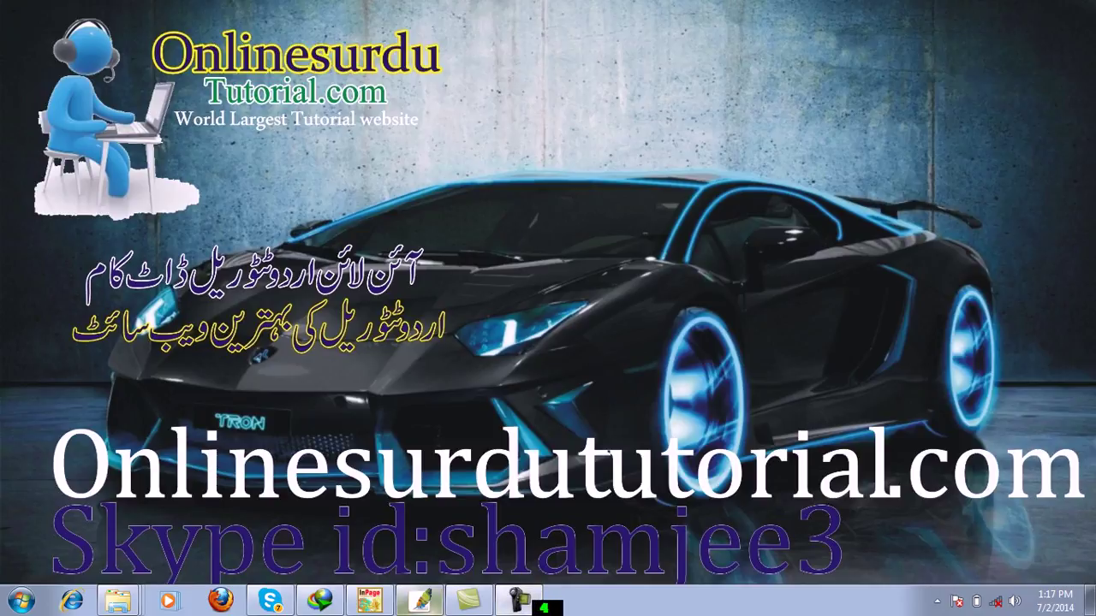
# - Open and dismiss the desktop context menu several times without choosing anything
pyautogui.rightClick(443, 272)
pyautogui.rightClick(397, 249)
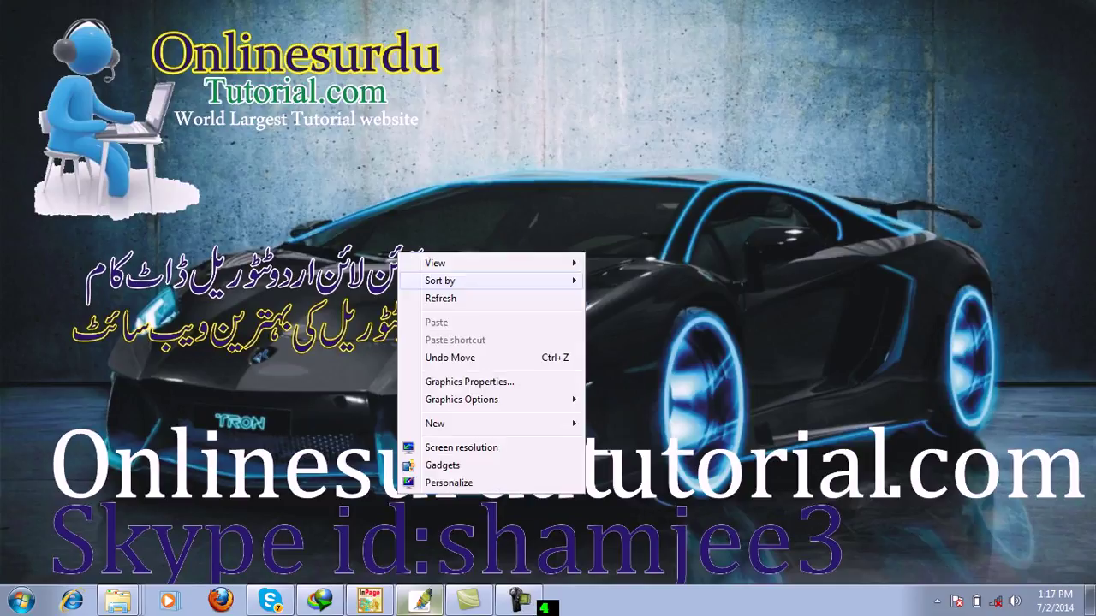
pyautogui.press('Escape')
pyautogui.rightClick(417, 264)
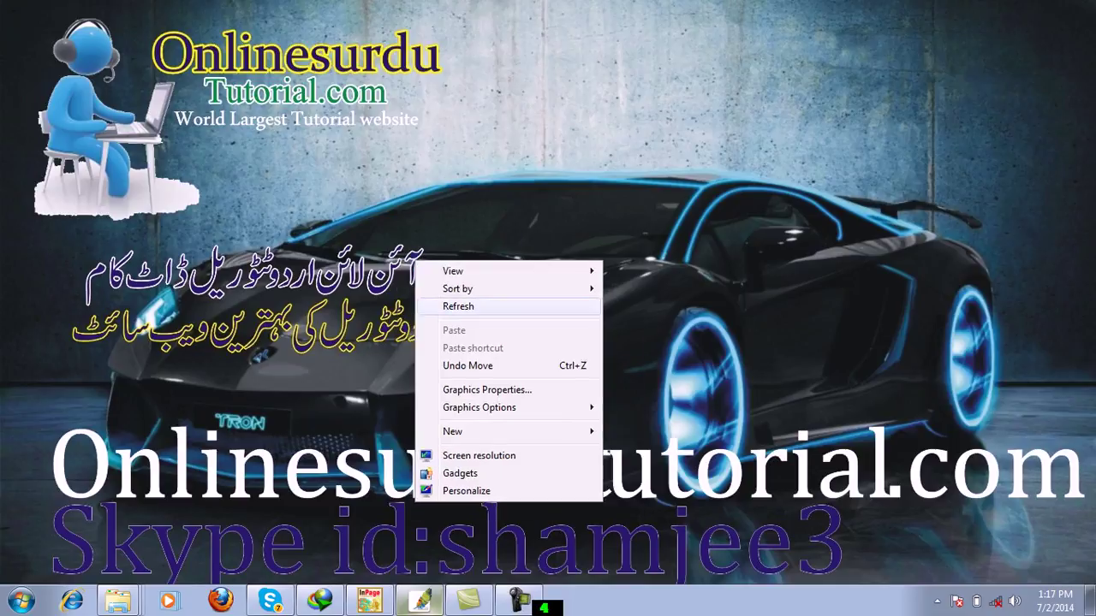
pyautogui.press('Escape')
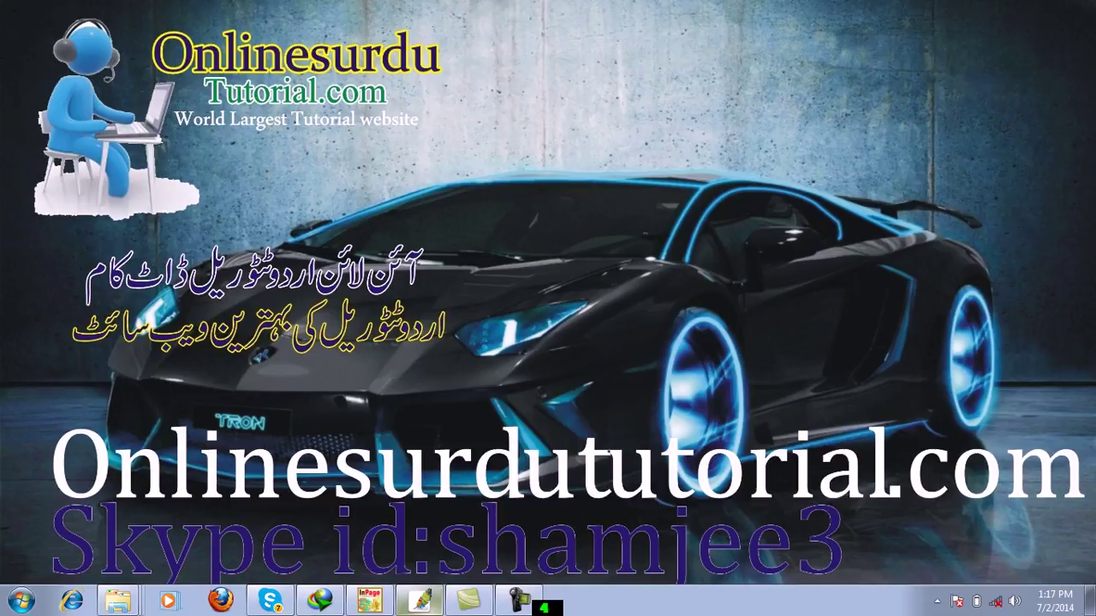
pyautogui.rightClick(363, 219)
pyautogui.press('Escape')
# - Browse from Computer to Downloads > Compressed > Photoshop - 1300 Styles folder
pyautogui.click(21, 601)
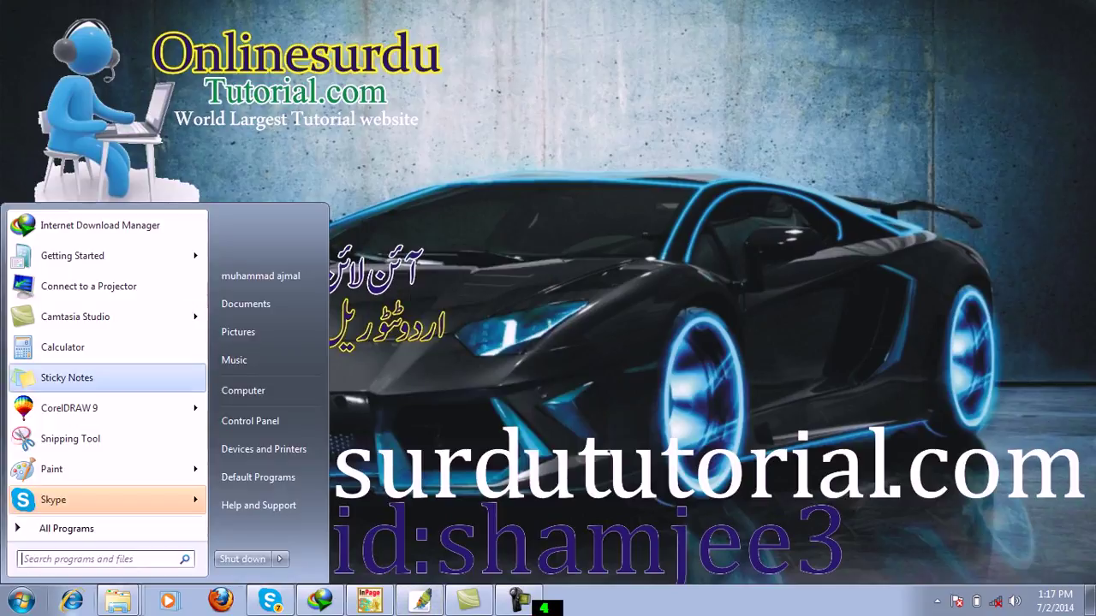
pyautogui.click(86, 528)
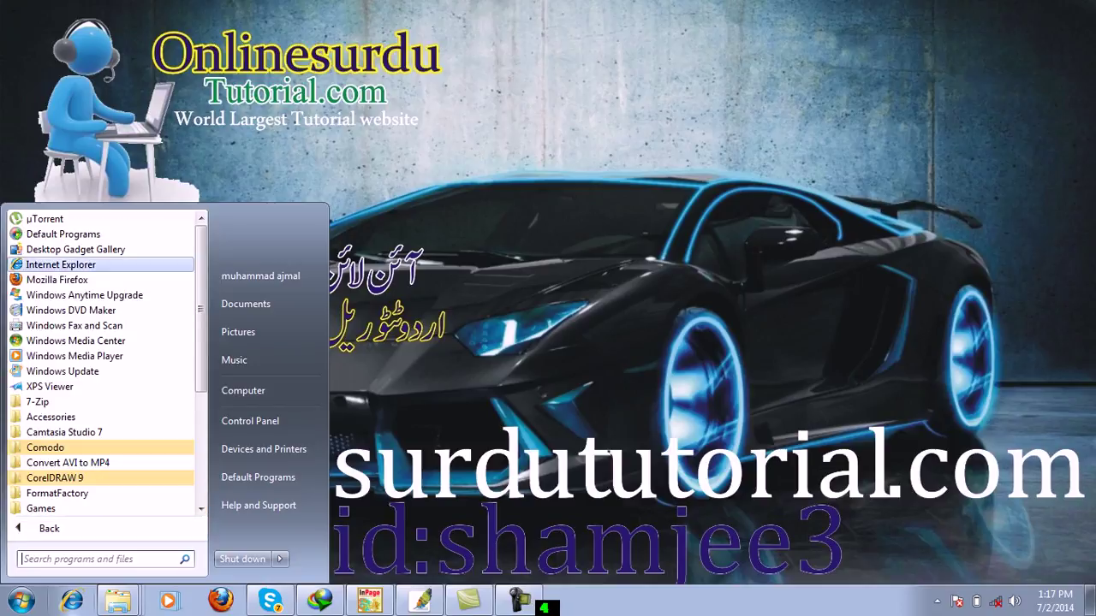
pyautogui.click(243, 390)
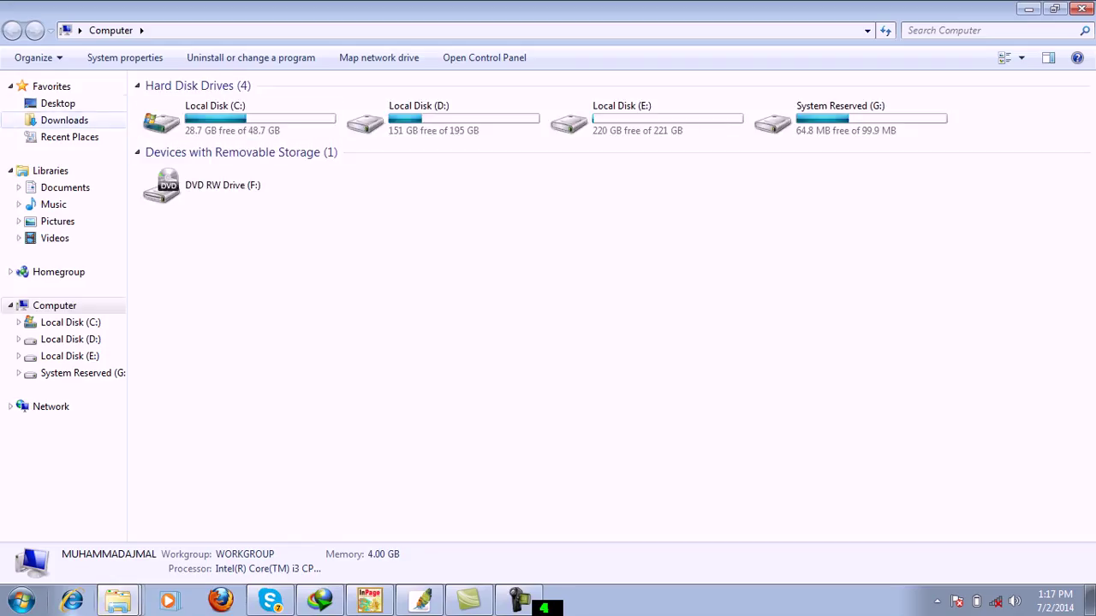
pyautogui.click(64, 120)
pyautogui.click(184, 138)
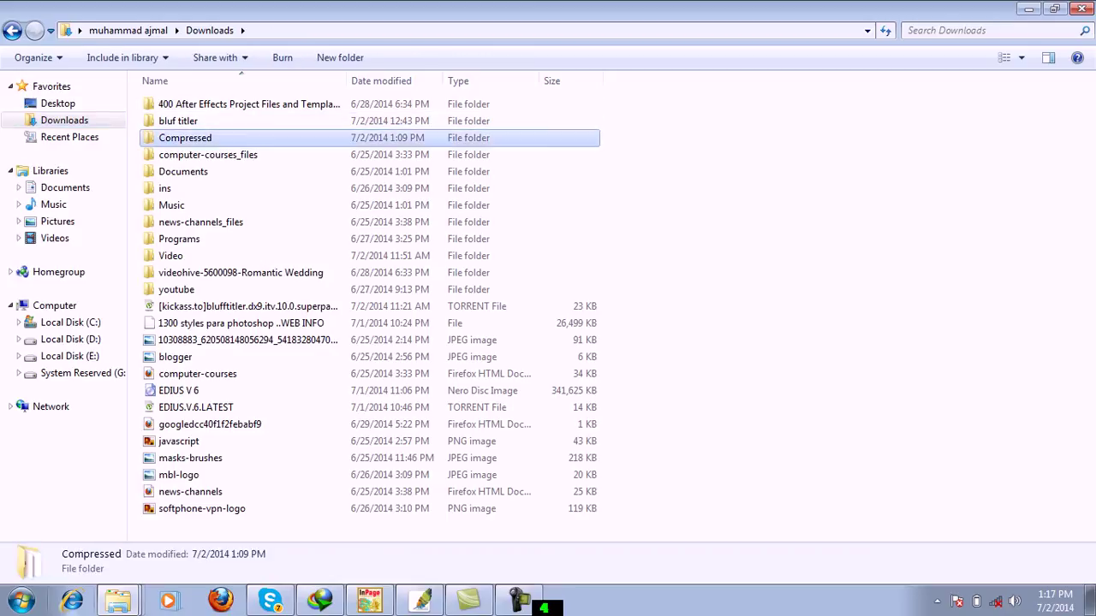
pyautogui.doubleClick(184, 137)
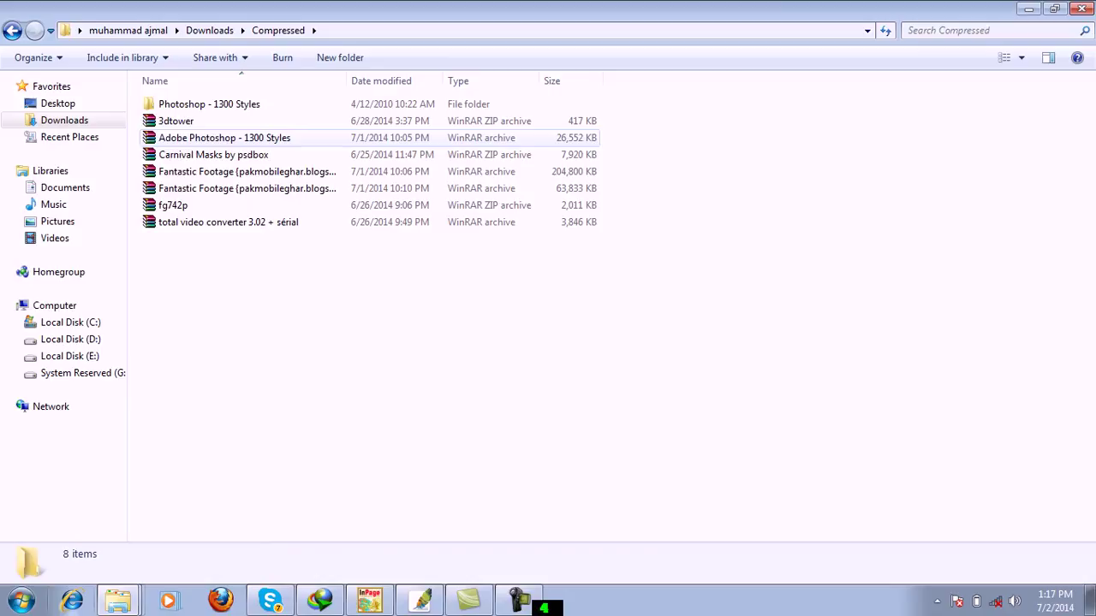
pyautogui.doubleClick(209, 104)
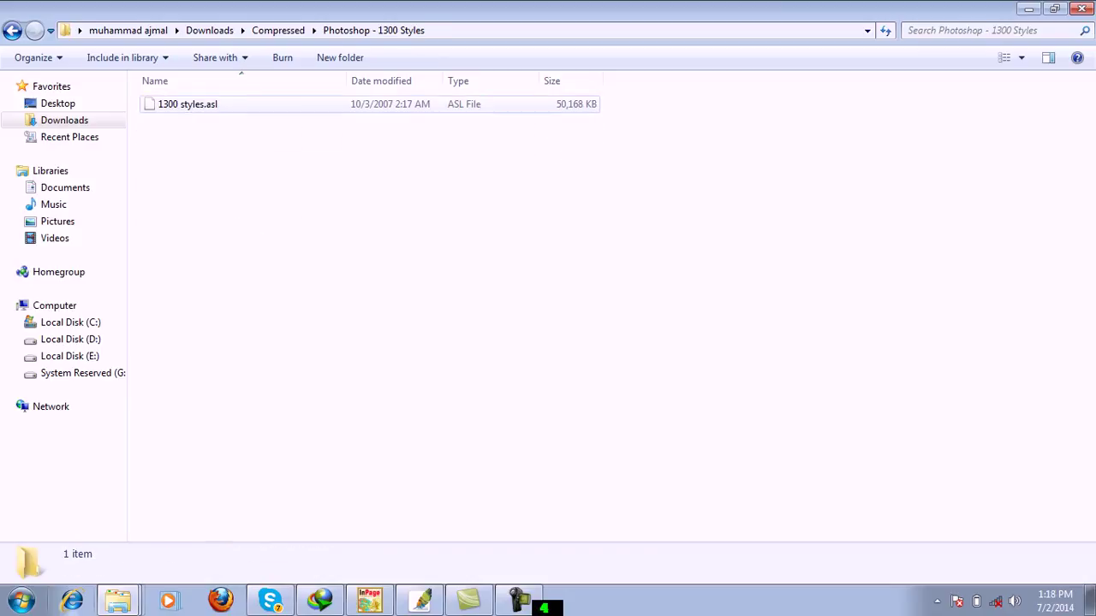
# - Dismiss the file-list context menu and close the Explorer window
pyautogui.rightClick(223, 176)
pyautogui.rightClick(273, 206)
pyautogui.press('Escape')
pyautogui.click(1029, 8)
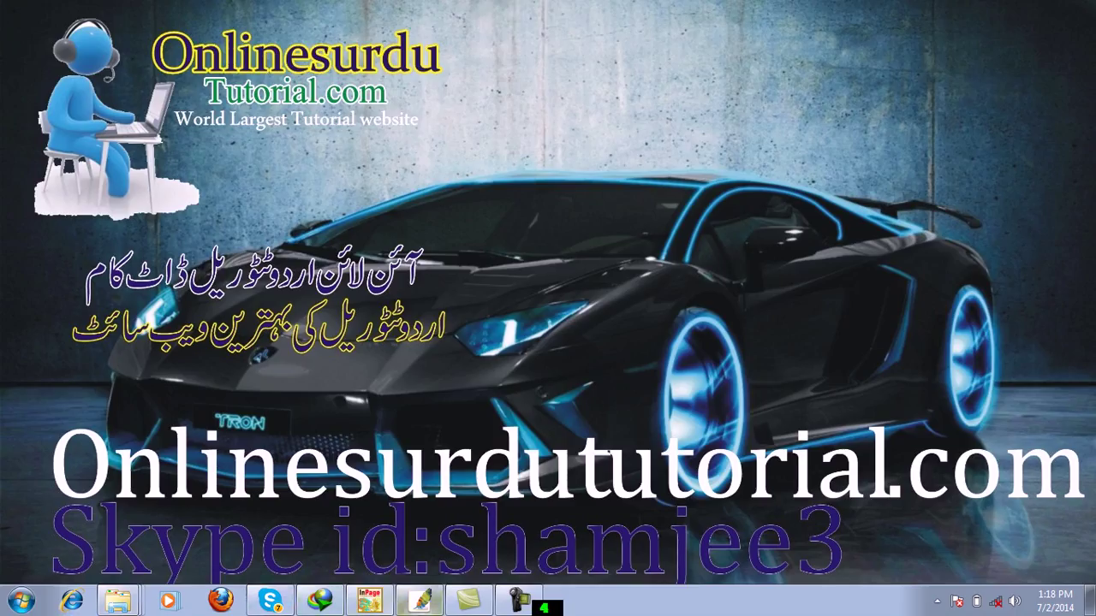
# - Bring the Photoshop banner document forward and close the Navigator/Histogram panel
pyautogui.click(420, 601)
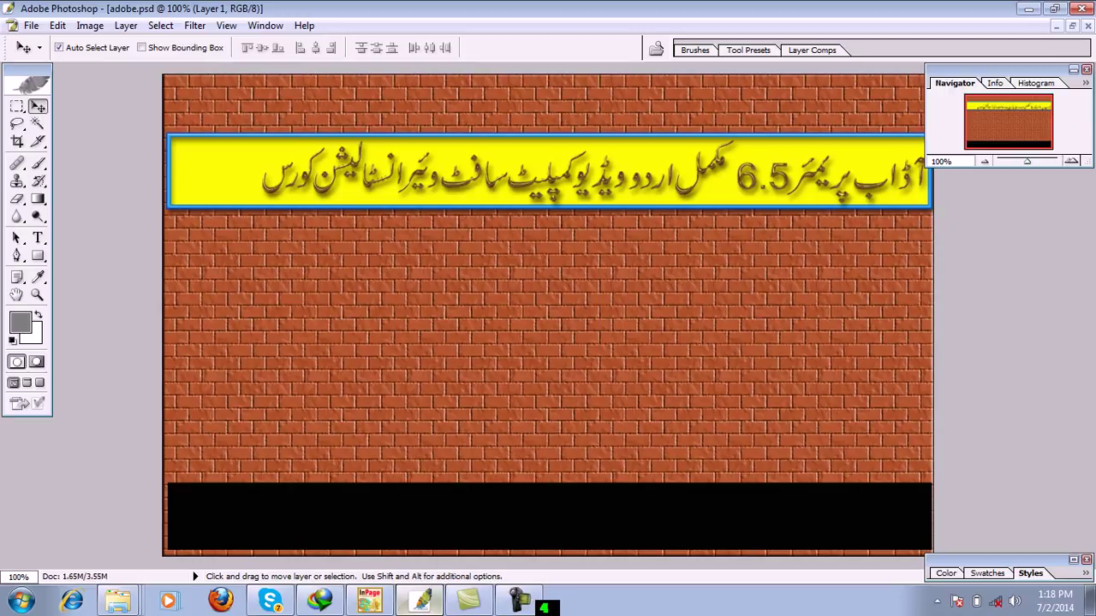
pyautogui.click(1084, 82)
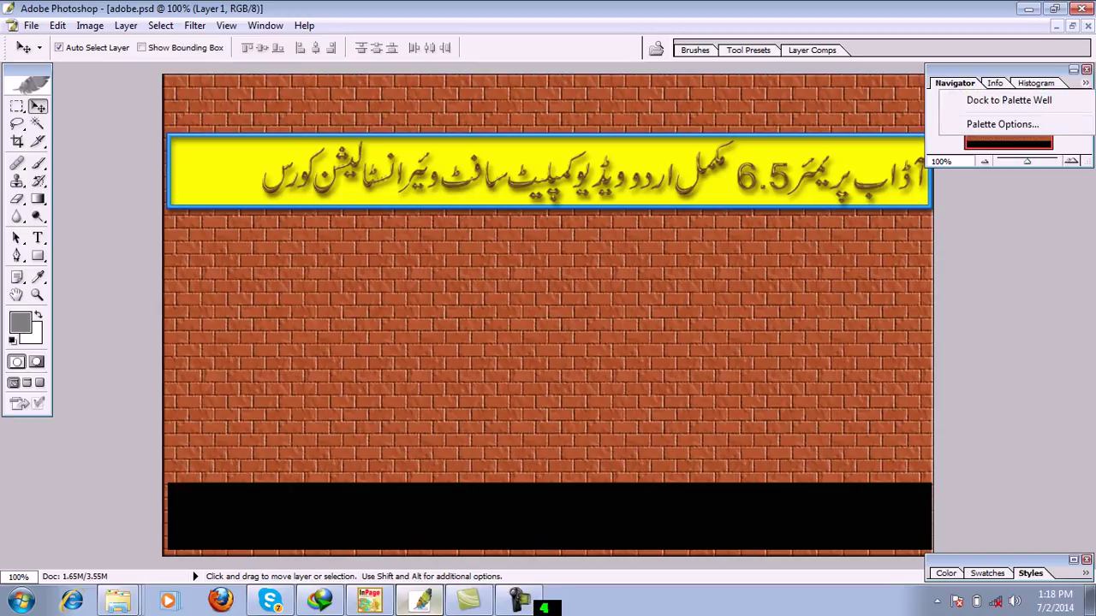
pyautogui.click(1036, 83)
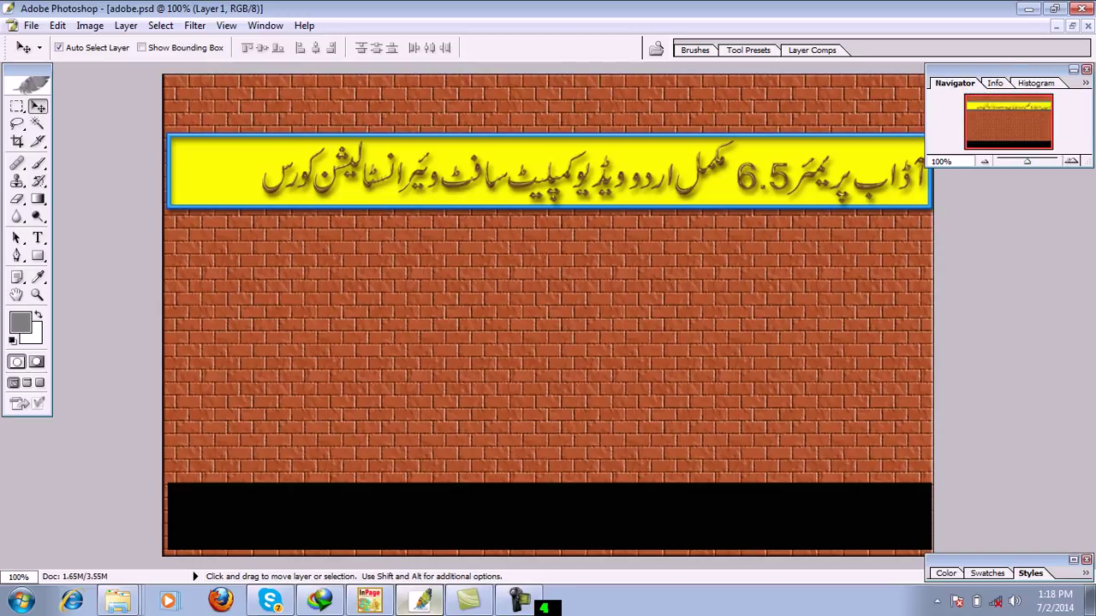
pyautogui.click(266, 25)
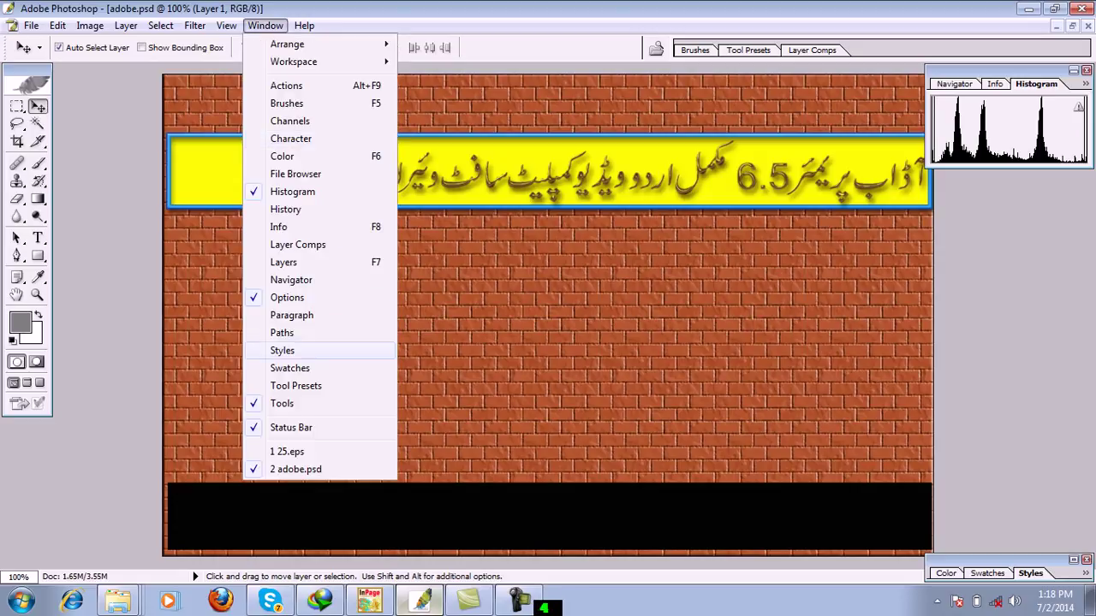
pyautogui.press('Escape')
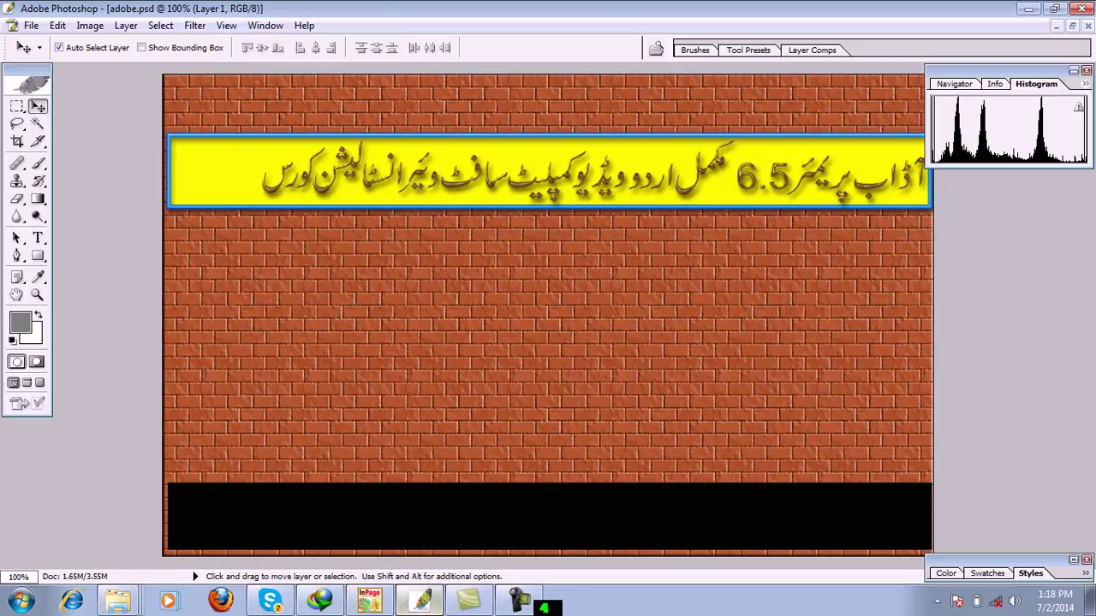
pyautogui.click(1084, 83)
pyautogui.press('Escape')
pyautogui.click(1072, 70)
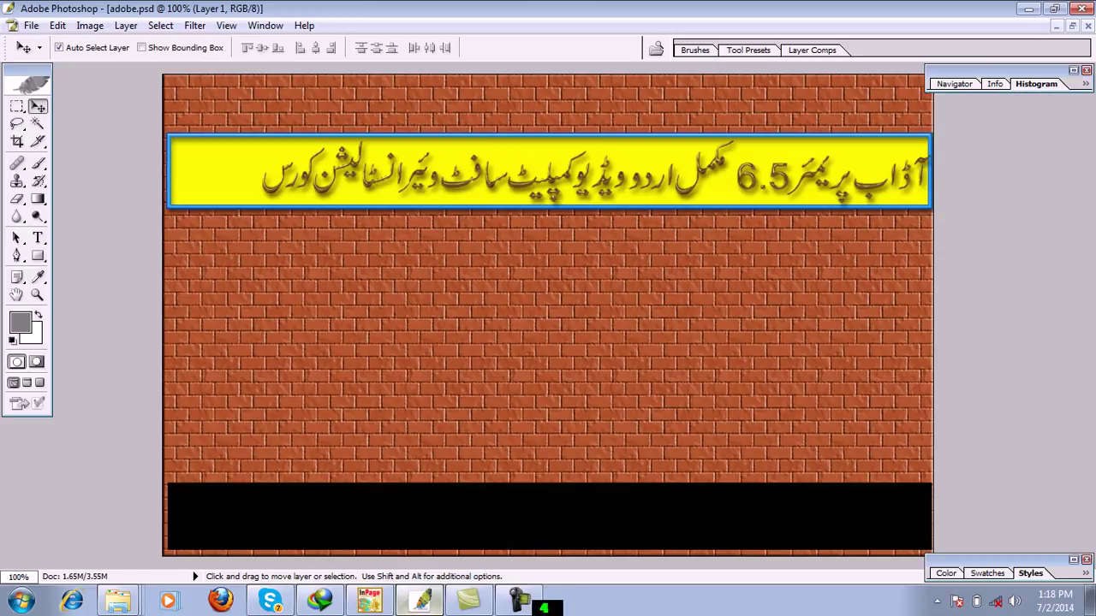
pyautogui.click(1086, 70)
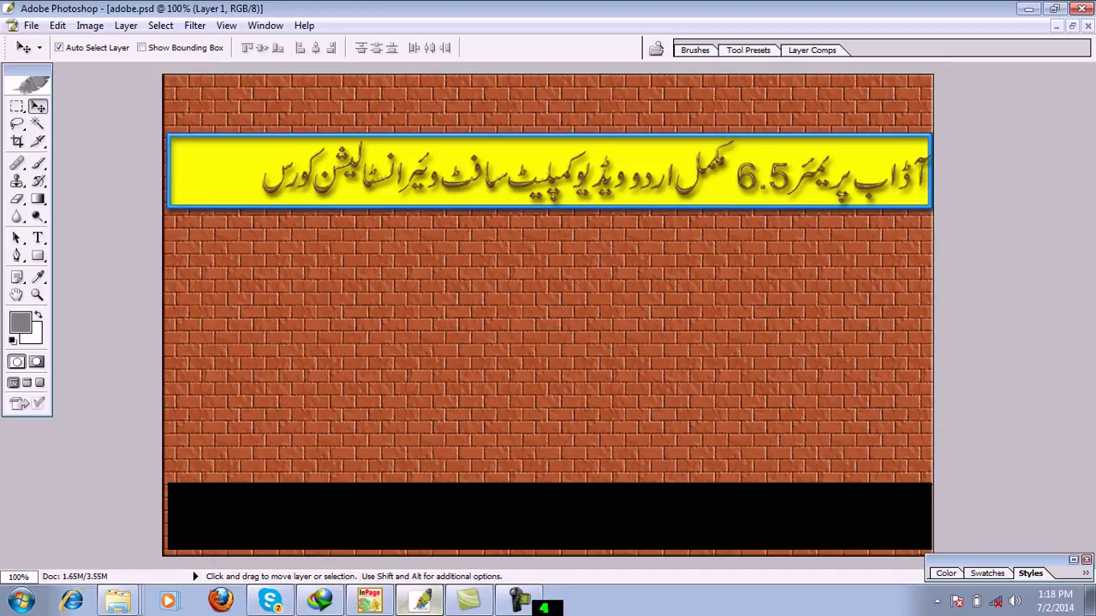
# - Turn off the Status Bar in the Window menu
pyautogui.click(265, 25)
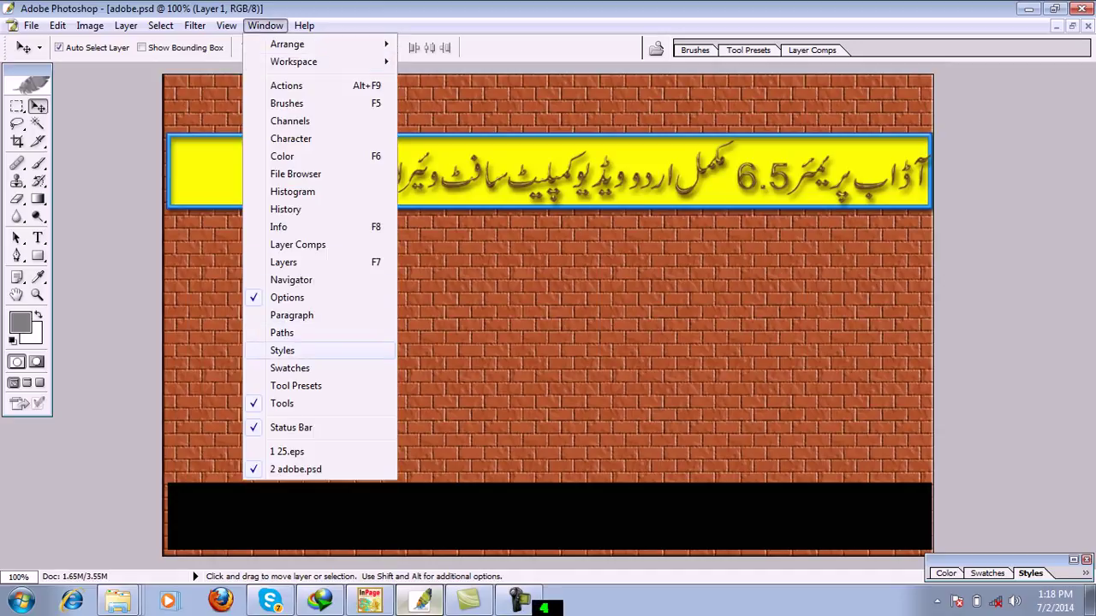
pyautogui.press('Escape')
pyautogui.click(266, 25)
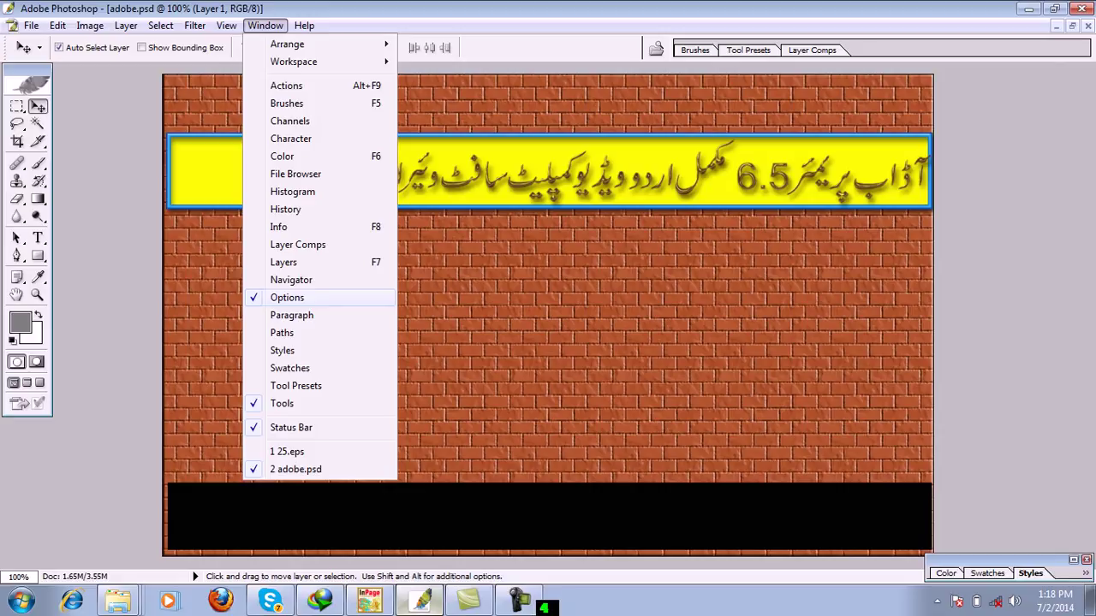
pyautogui.click(291, 427)
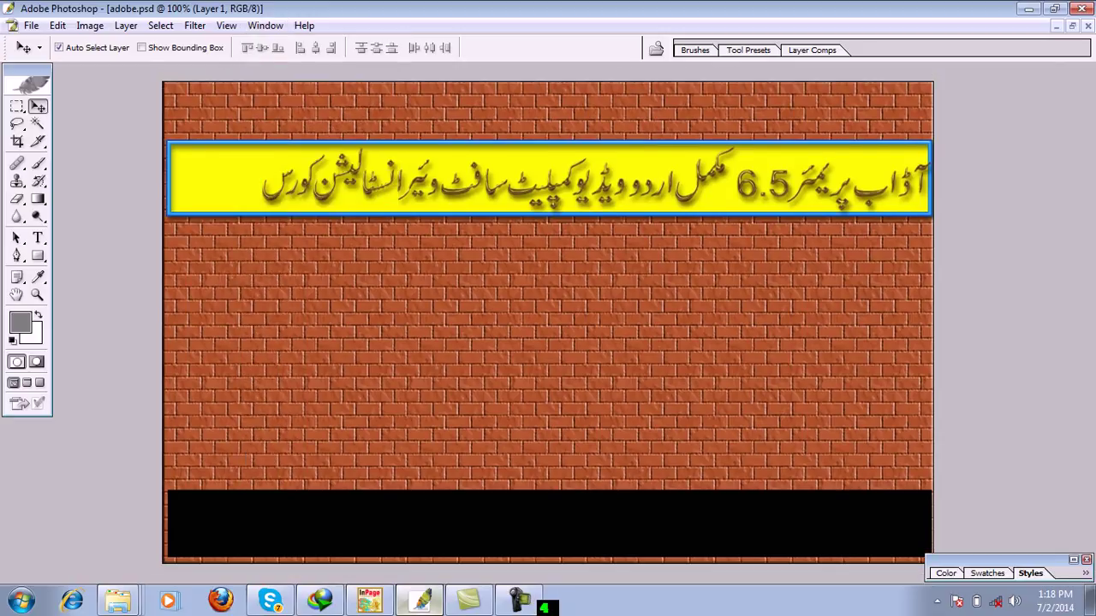
pyautogui.click(266, 24)
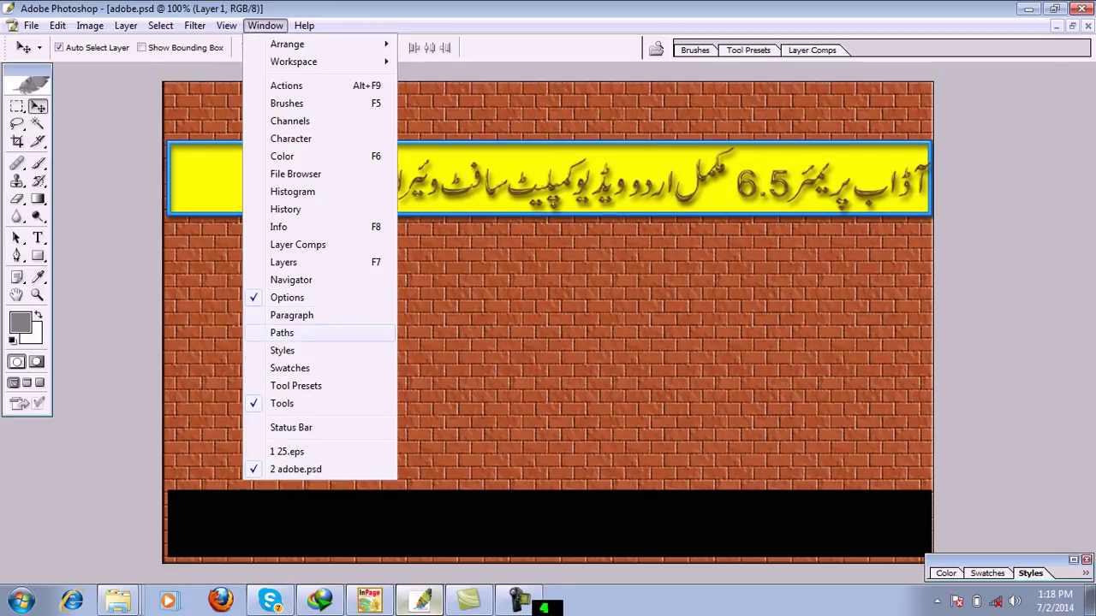
pyautogui.press('Escape')
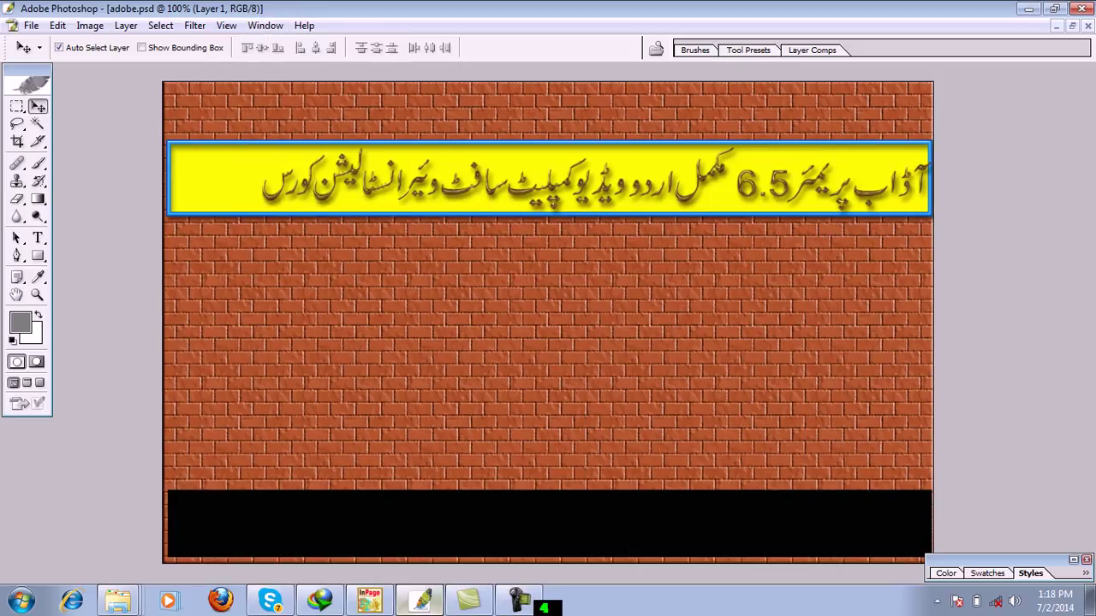
pyautogui.click(266, 25)
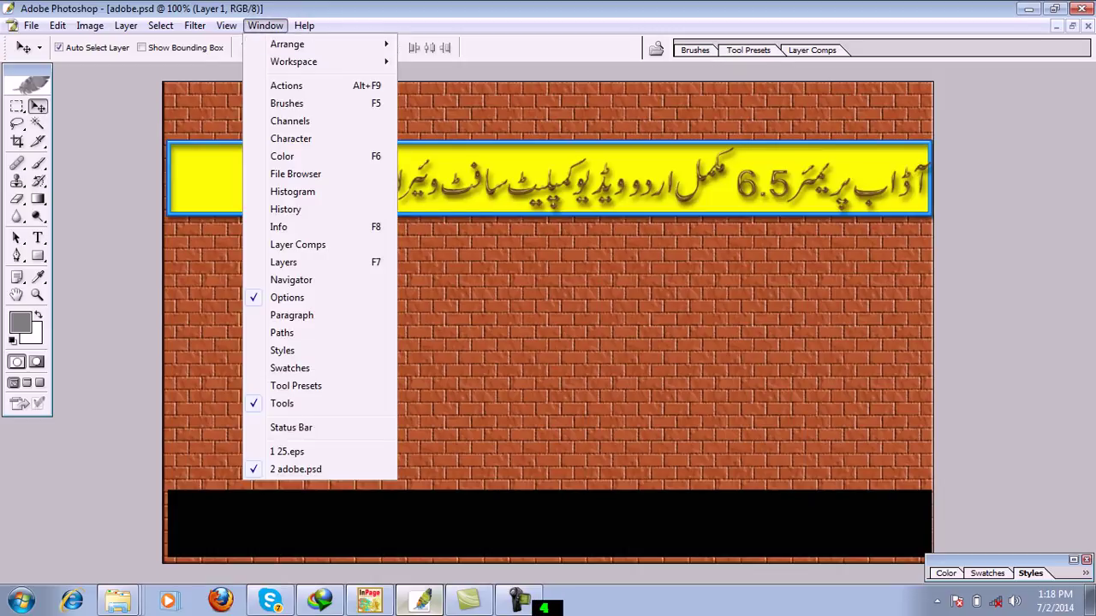
# - Expand the Styles panel and load 1300 styles.asl via its Load Styles command
pyautogui.click(821, 49)
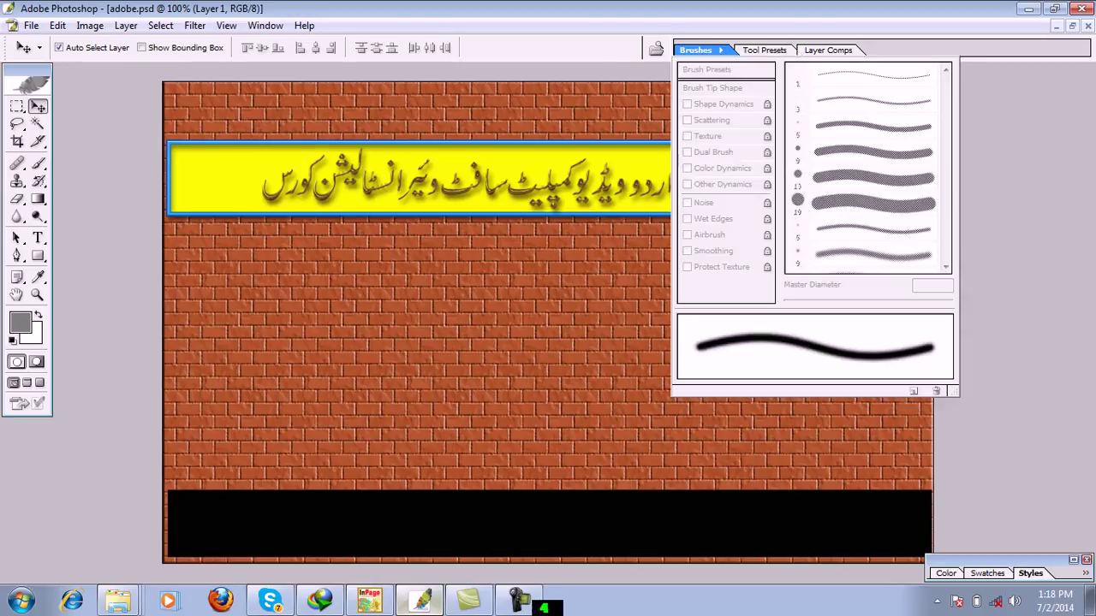
pyautogui.click(1072, 559)
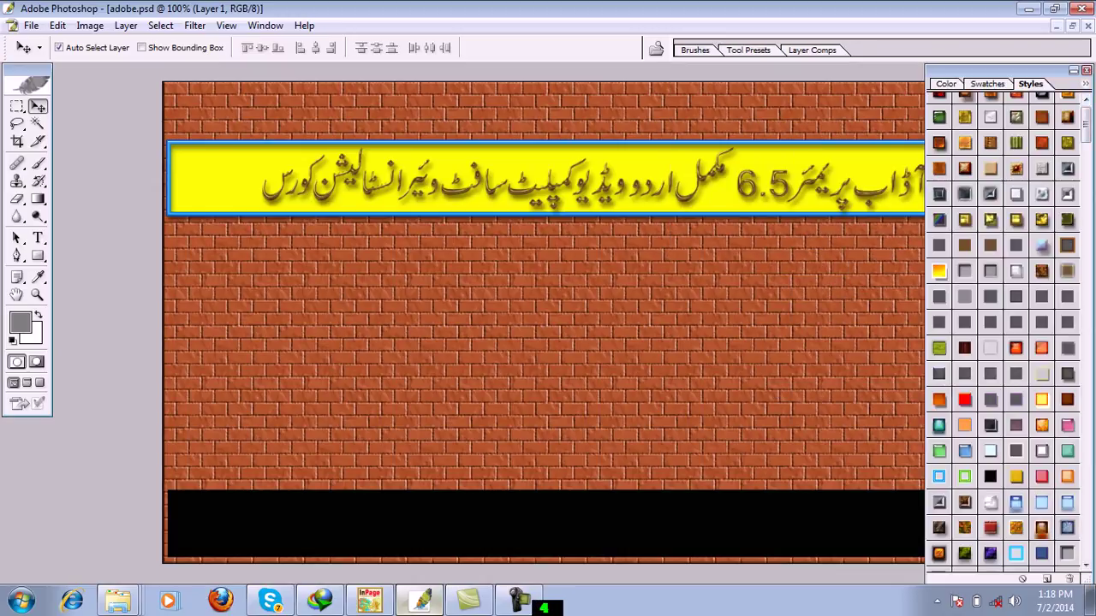
pyautogui.click(1085, 83)
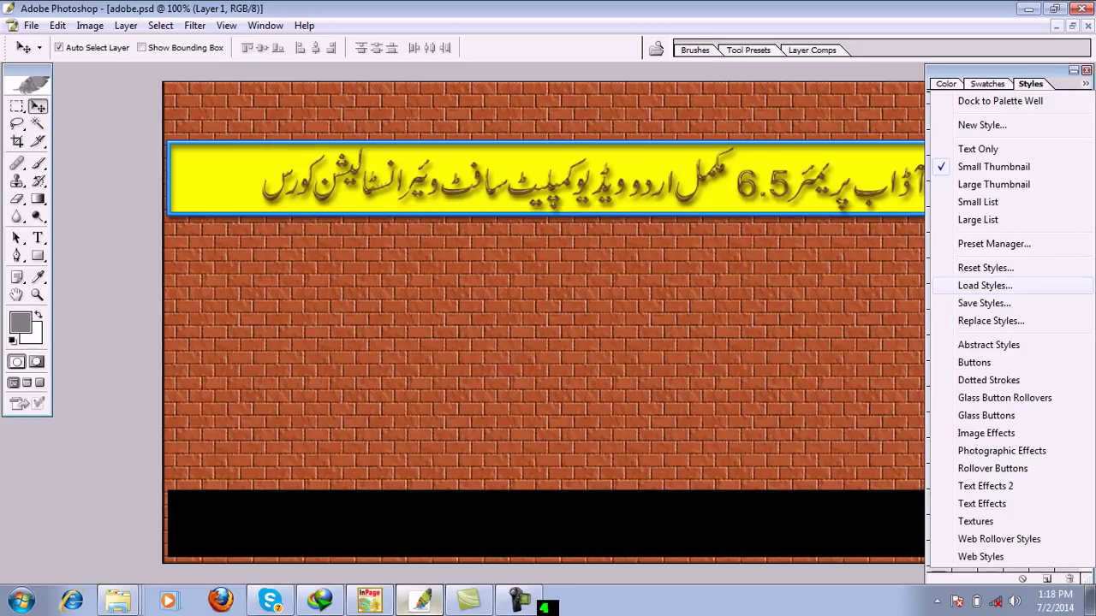
pyautogui.click(984, 285)
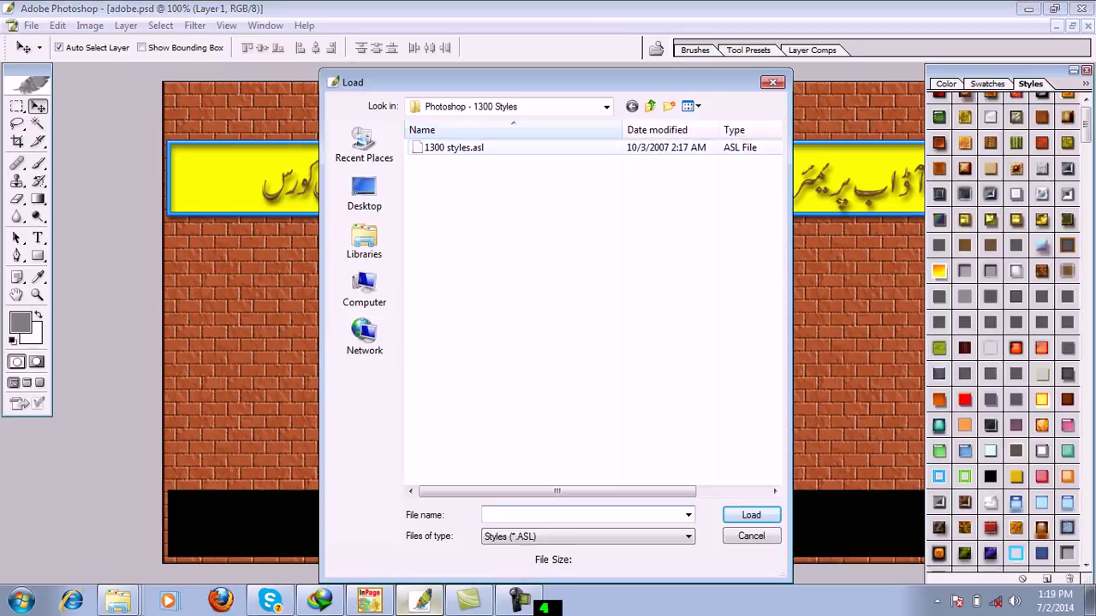
pyautogui.press('Escape')
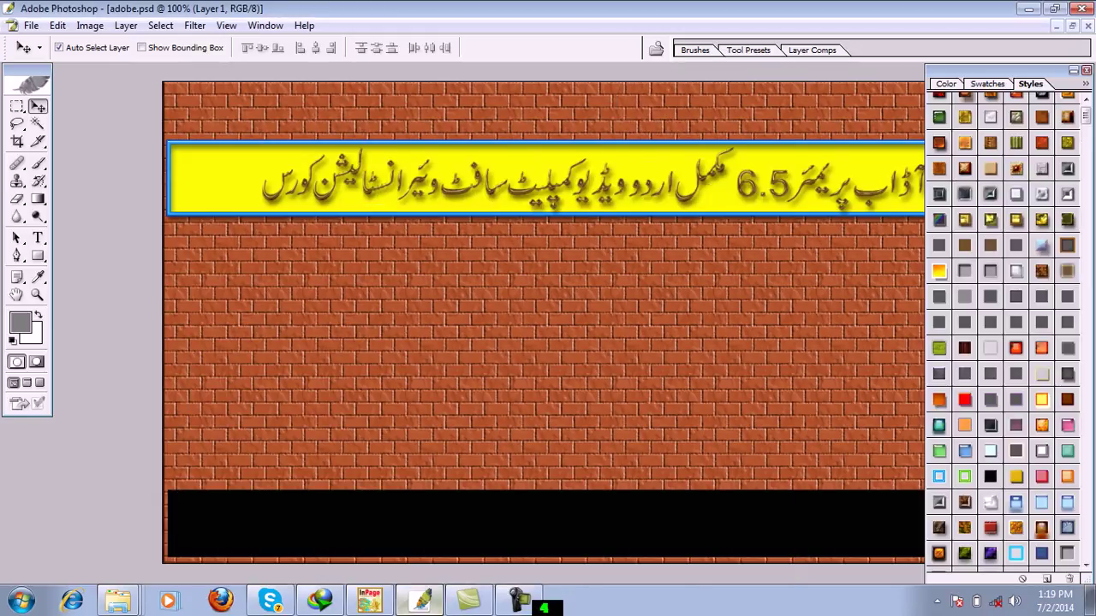
pyautogui.scroll(-3, 1001, 334)
pyautogui.scroll(-3, 1002, 334)
pyautogui.scroll(-2, 1002, 334)
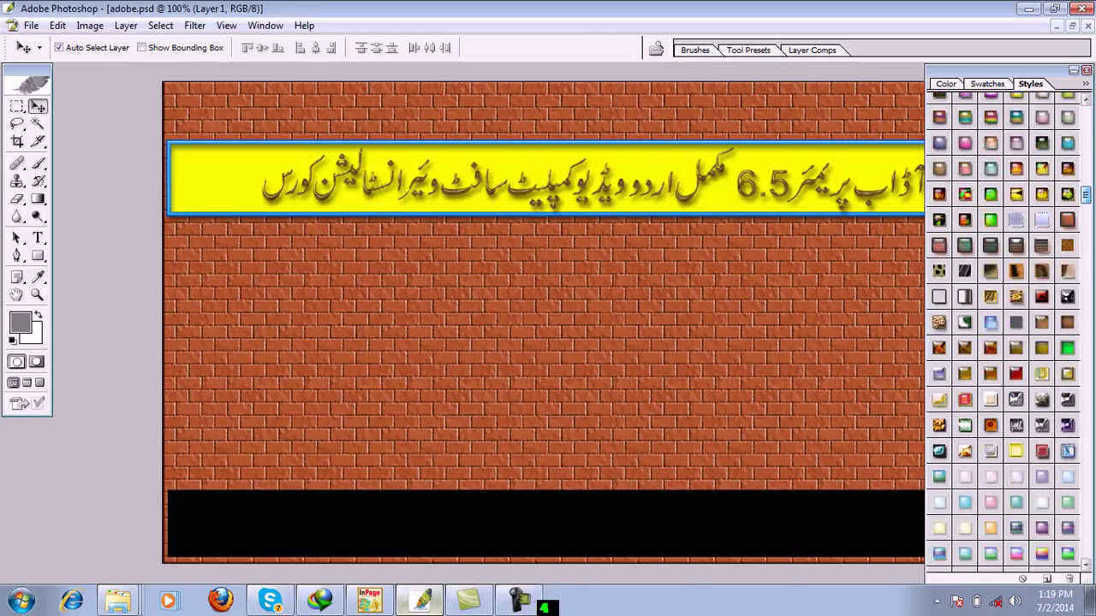
pyautogui.scroll(-3, 1001, 333)
pyautogui.scroll(-3, 1001, 334)
pyautogui.scroll(-5, 1002, 334)
pyautogui.scroll(-3, 1001, 334)
pyautogui.scroll(-5, 1001, 333)
pyautogui.scroll(-5, 1001, 333)
pyautogui.scroll(-2, 1001, 334)
pyautogui.scroll(-2, 1002, 334)
pyautogui.scroll(-2, 1001, 334)
pyautogui.scroll(-1, 1001, 334)
pyautogui.scroll(10, 1002, 334)
pyautogui.scroll(10, 1001, 333)
pyautogui.scroll(10, 1002, 333)
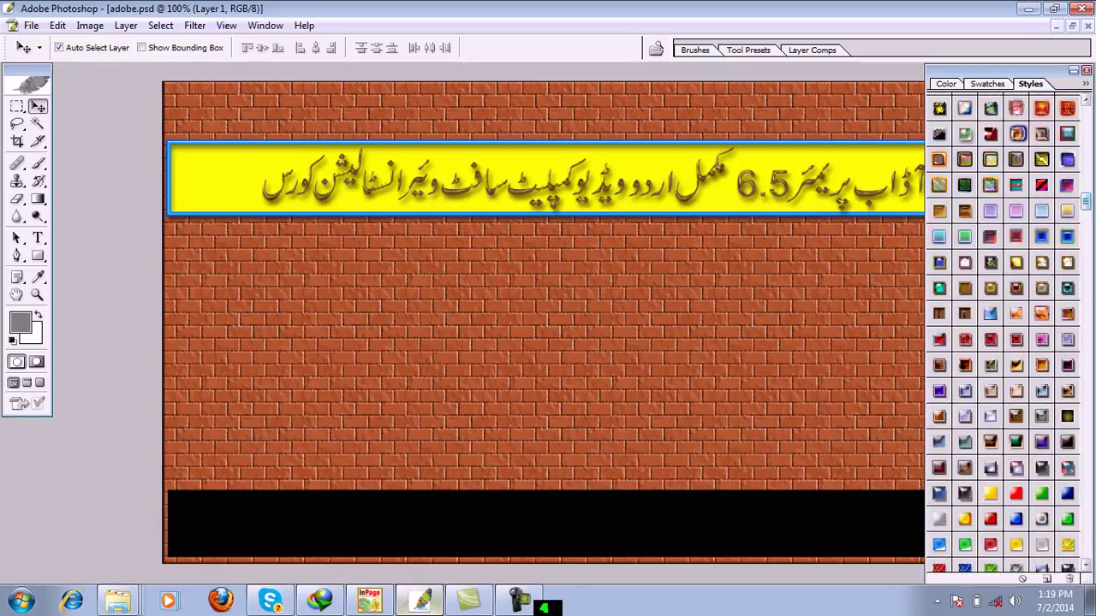
pyautogui.scroll(-3, 1002, 333)
pyautogui.scroll(-3, 1001, 334)
pyautogui.scroll(-3, 1002, 333)
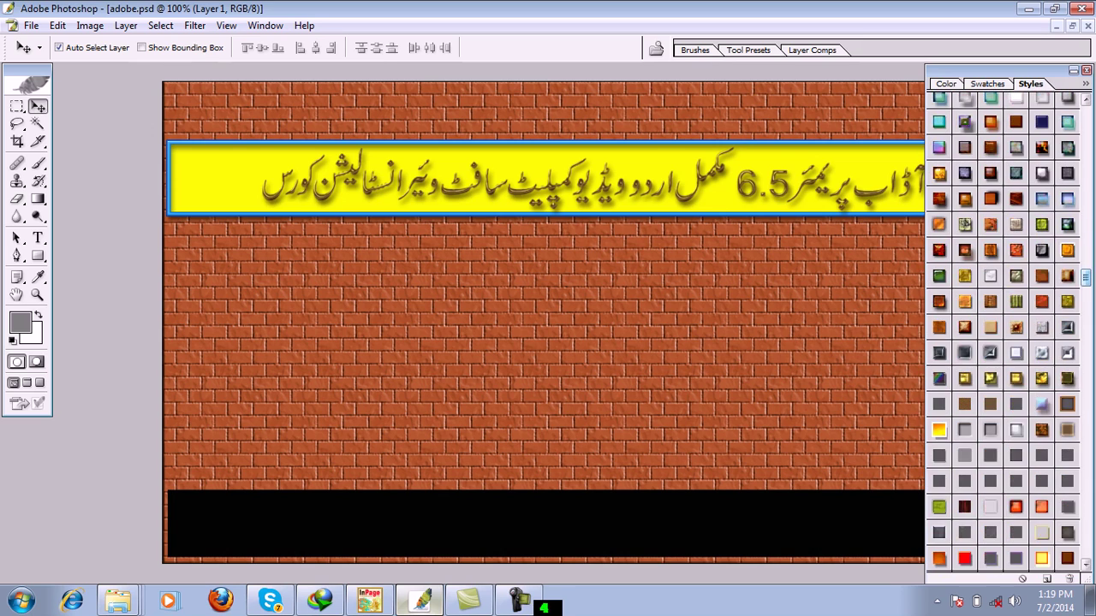
pyautogui.scroll(-8, 1002, 334)
pyautogui.scroll(-8, 1002, 334)
pyautogui.scroll(-8, 1002, 334)
pyautogui.scroll(-6, 1001, 333)
pyautogui.scroll(5, 1002, 334)
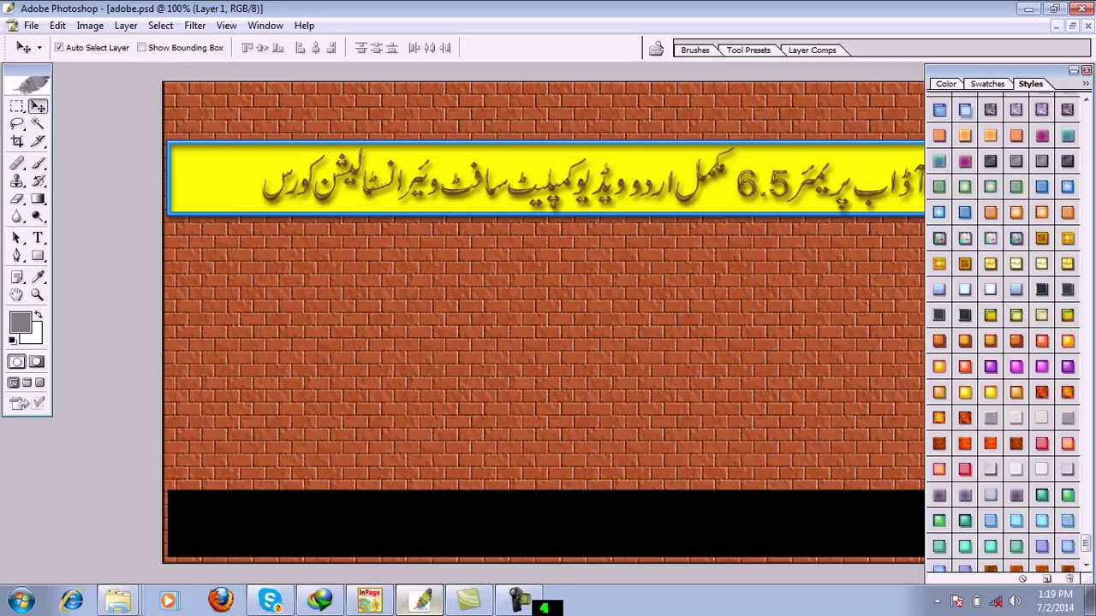
# - Add the sample text 'onlines' as a new text layer on the brick wall
pyautogui.press('t')
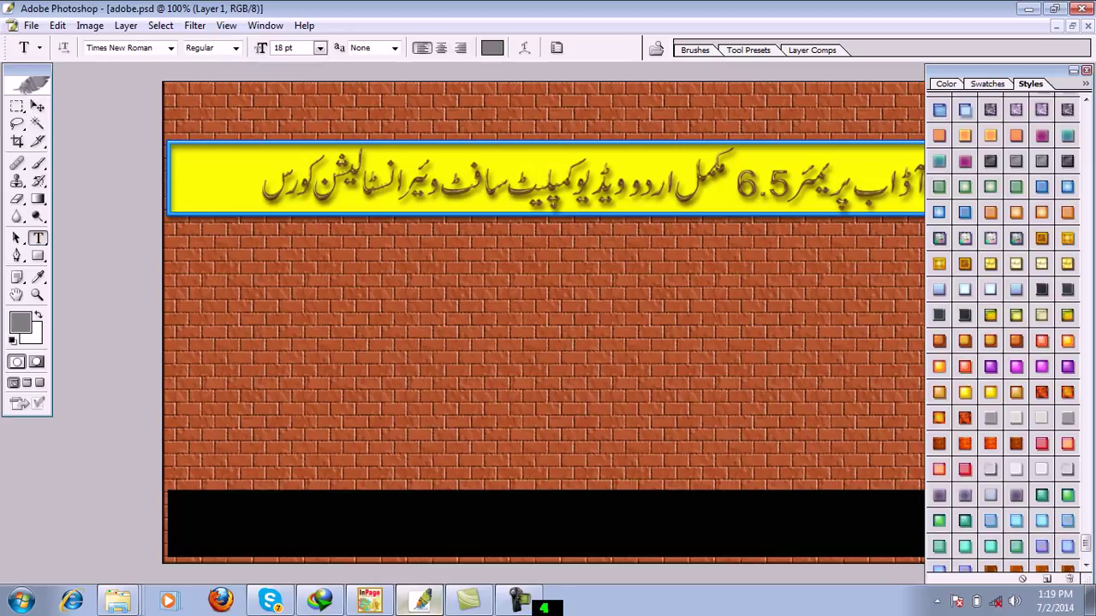
pyautogui.click(383, 319)
pyautogui.write('سلام')
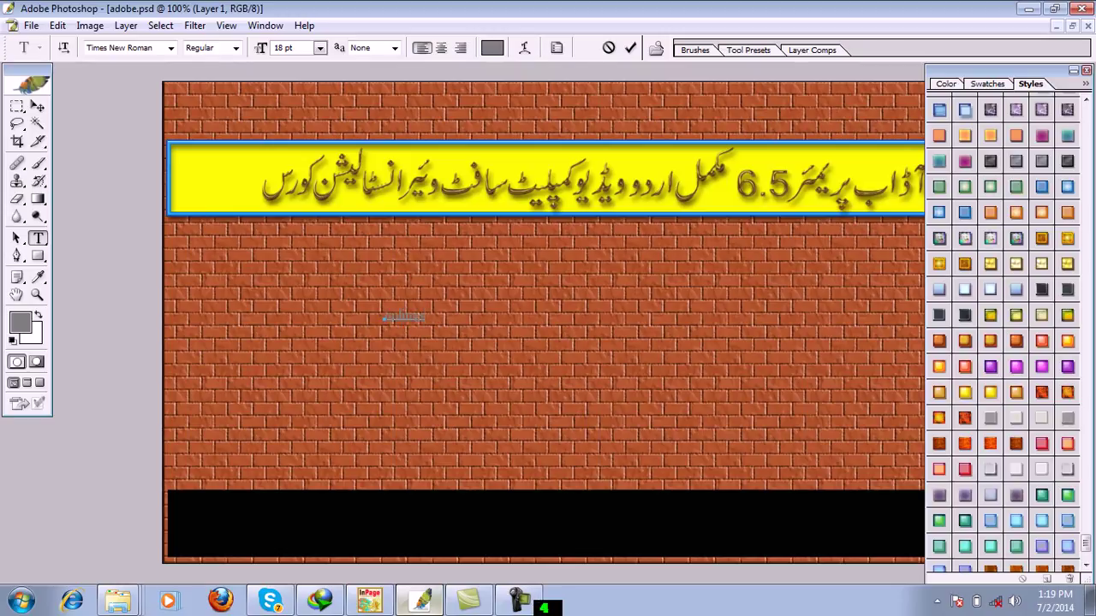
pyautogui.click(36, 105)
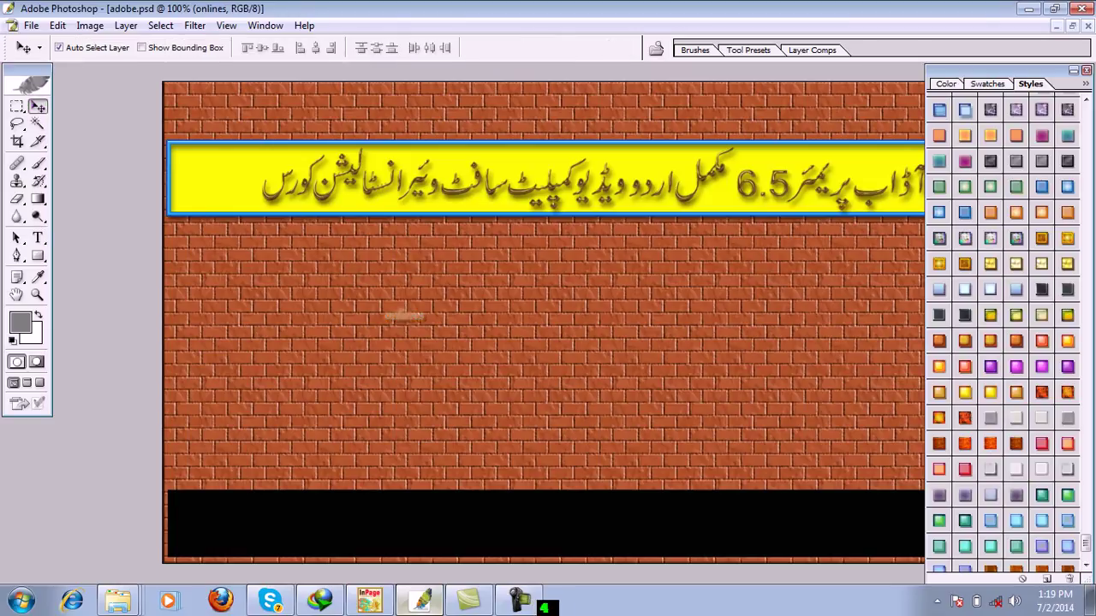
# - Scale the text up to about 808.4% with Free Transform
pyautogui.hotkey('ctrl', 't')
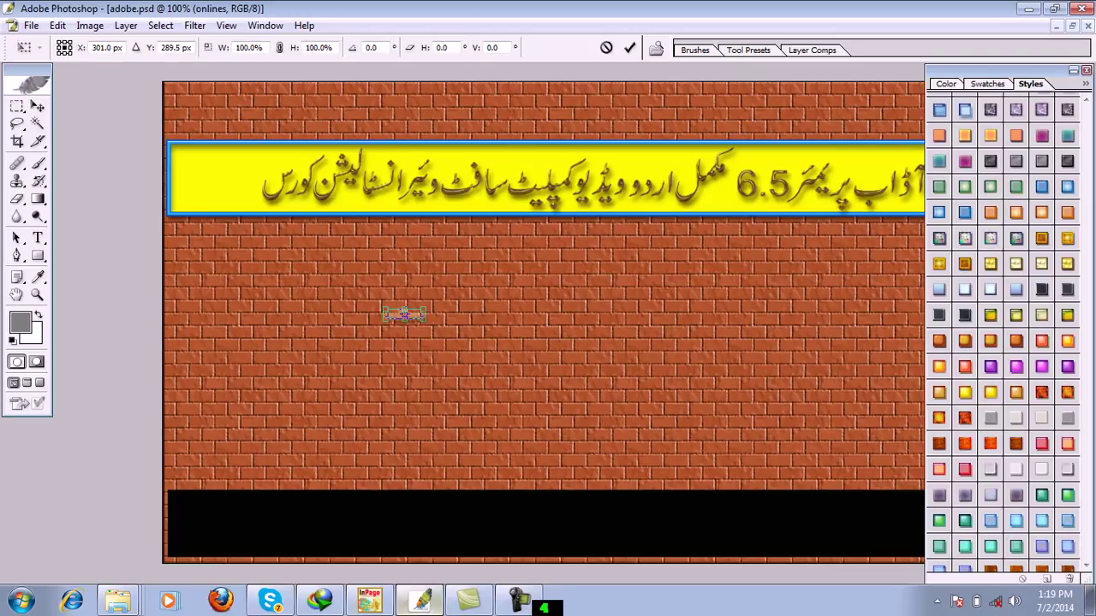
pyautogui.moveTo(426, 322); pyautogui.dragTo(560, 356)
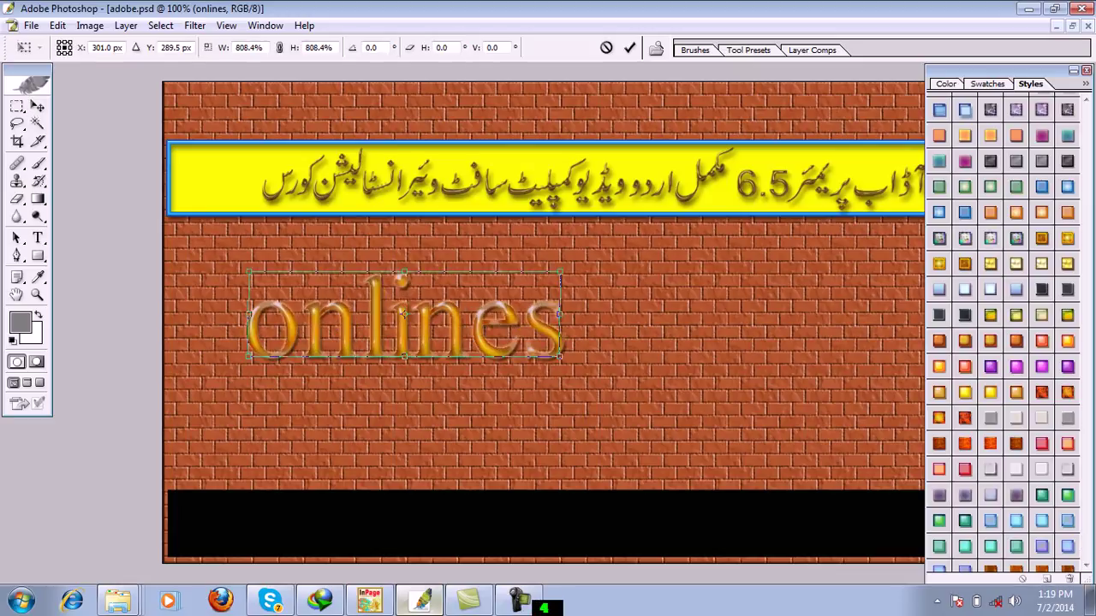
pyautogui.press('Return')
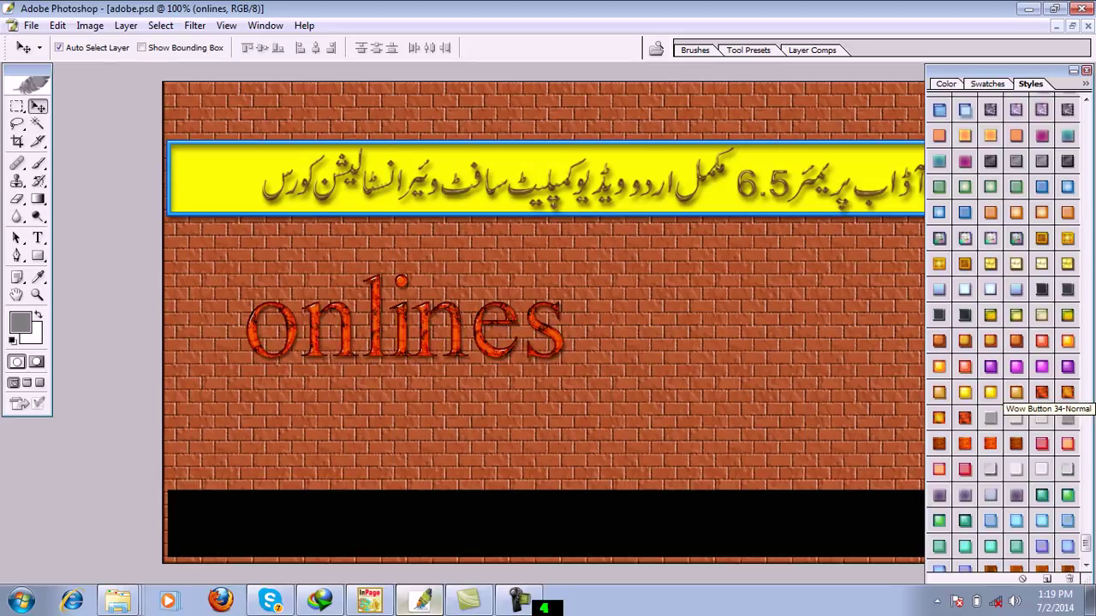
# - Try glossy orange-brown, gold metallic and blue-green marbled styles on the text
pyautogui.click(1016, 392)
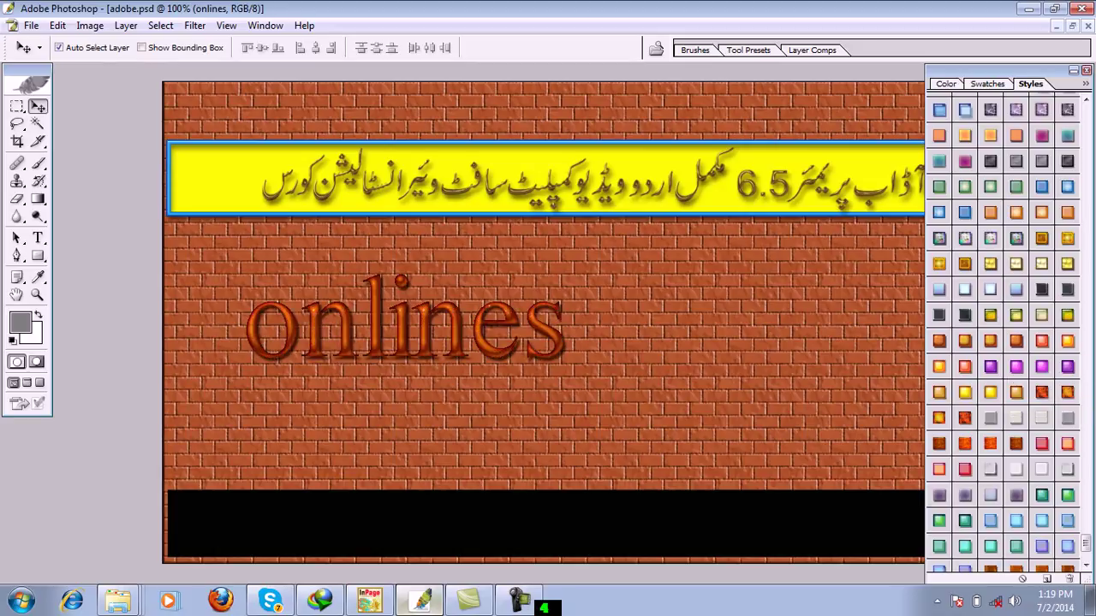
pyautogui.click(990, 392)
pyautogui.click(1016, 238)
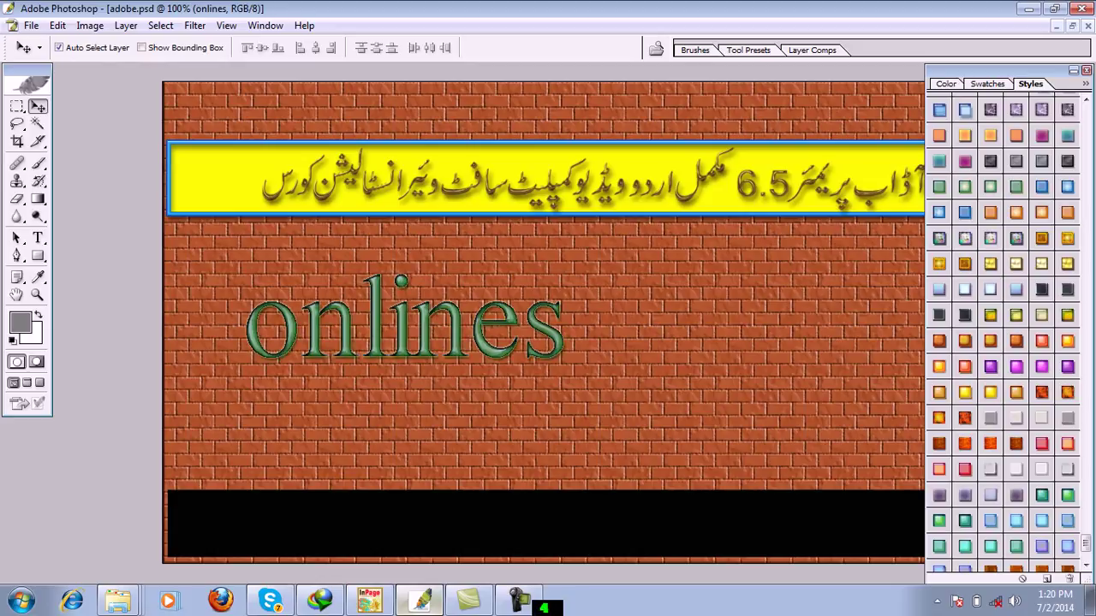
# - Scroll down the loaded styles and try dark brown and dark textured looks
pyautogui.click(1085, 99)
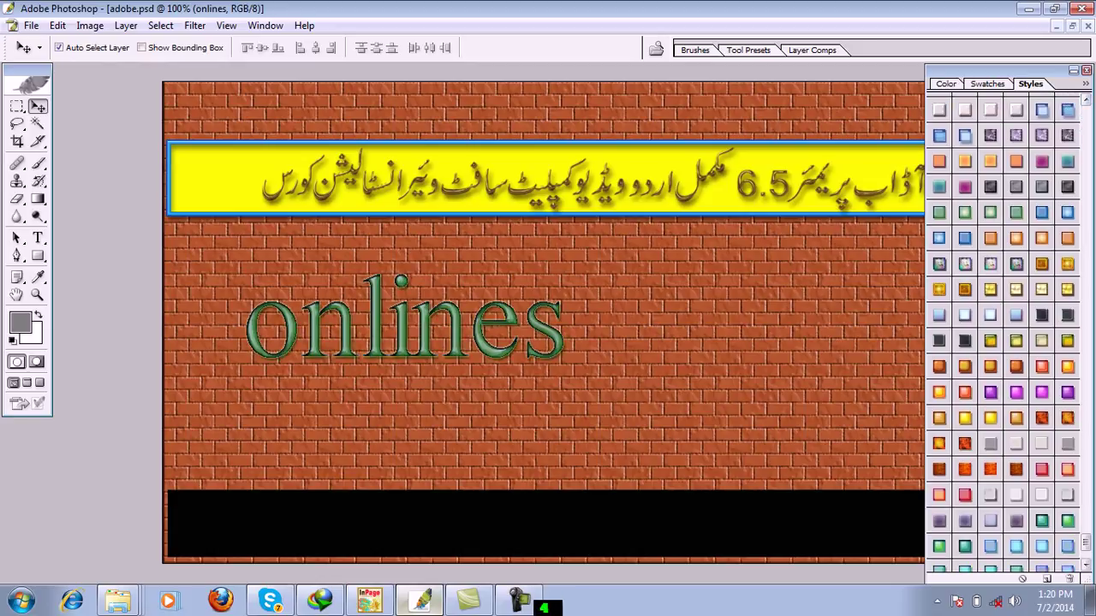
pyautogui.scroll(-5, 1002, 334)
pyautogui.scroll(-5, 1001, 334)
pyautogui.scroll(-5, 1002, 334)
pyautogui.scroll(-5, 1002, 334)
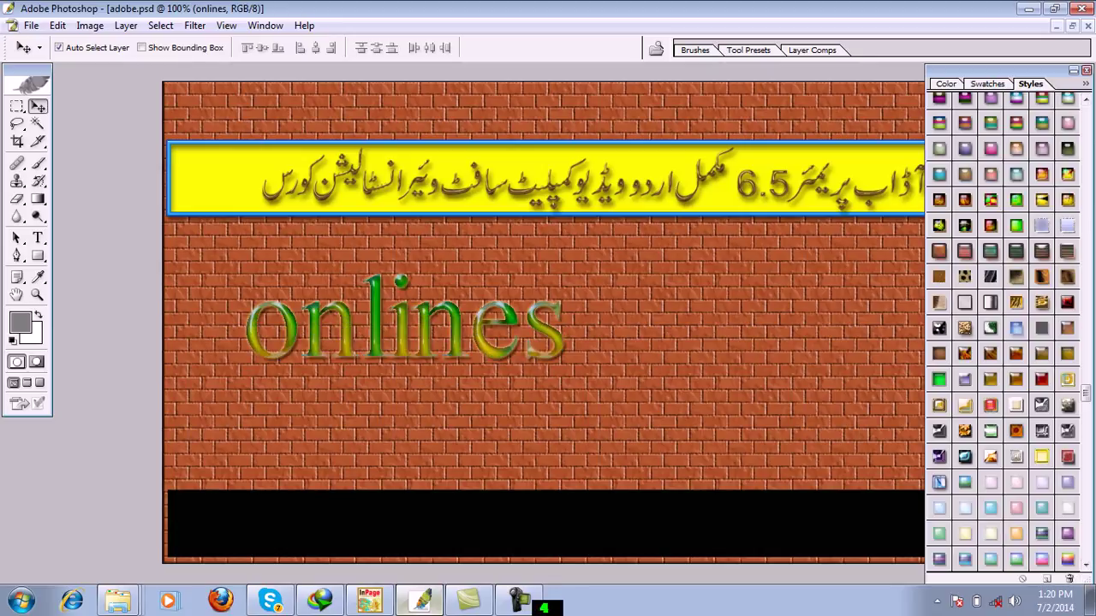
pyautogui.hotkey('ctrl', 'alt', 'z')
pyautogui.hotkey('ctrl', 'alt', 'z')
pyautogui.hotkey('ctrl', 'alt', 'z')
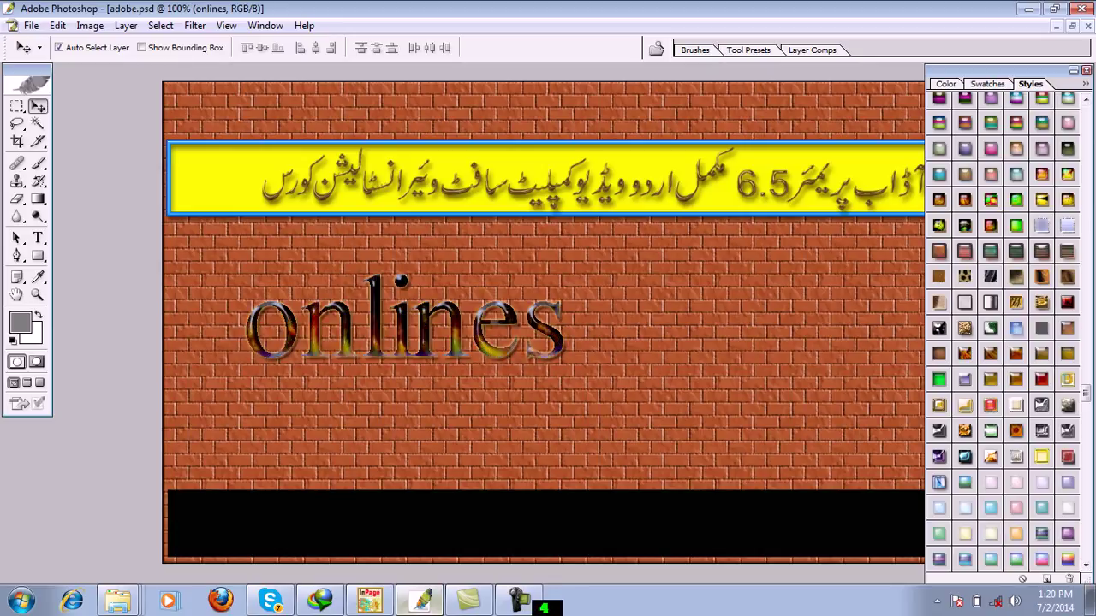
pyautogui.hotkey('ctrl', 'alt', 'z')
pyautogui.hotkey('ctrl', 'alt', 'z')
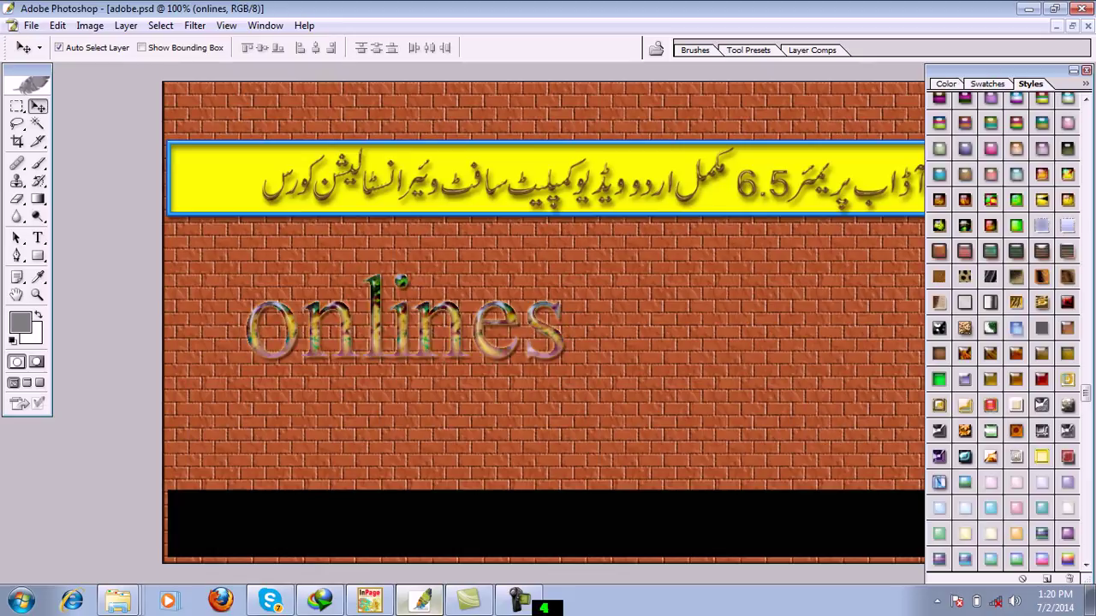
# - Scroll back through the styles and settle on the blue-silver chrome style
pyautogui.scroll(-3, 1001, 334)
pyautogui.scroll(-3, 1001, 334)
pyautogui.scroll(3, 1002, 334)
pyautogui.scroll(3, 1002, 334)
pyautogui.scroll(3, 1002, 333)
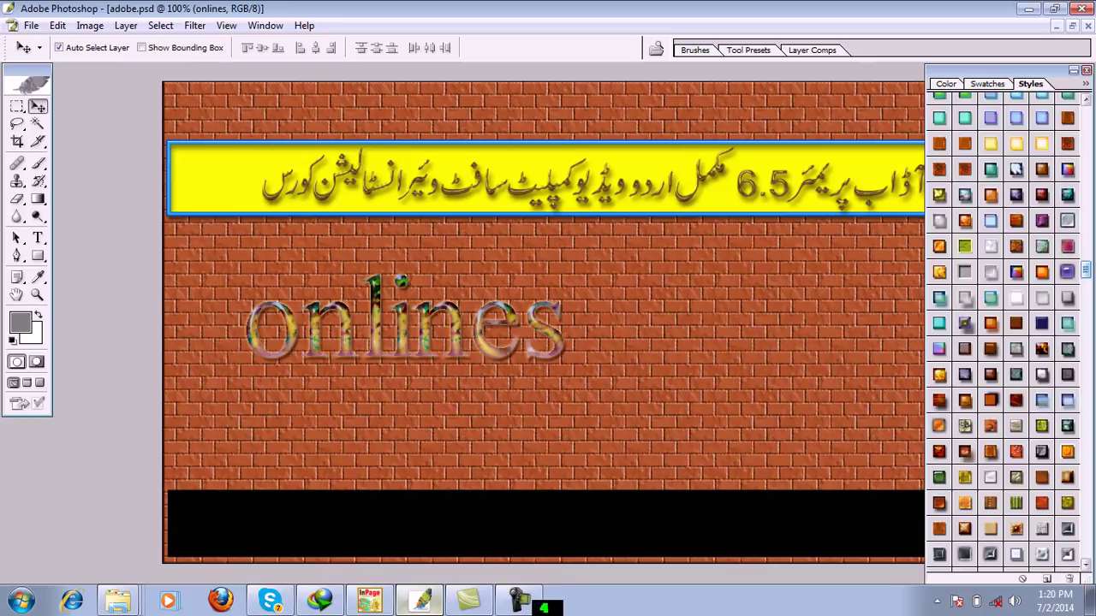
pyautogui.scroll(3, 1001, 334)
pyautogui.scroll(3, 1001, 334)
pyautogui.scroll(2, 1001, 334)
pyautogui.hotkey('ctrl', 'alt', 'z')
pyautogui.hotkey('ctrl', 'alt', 'z')
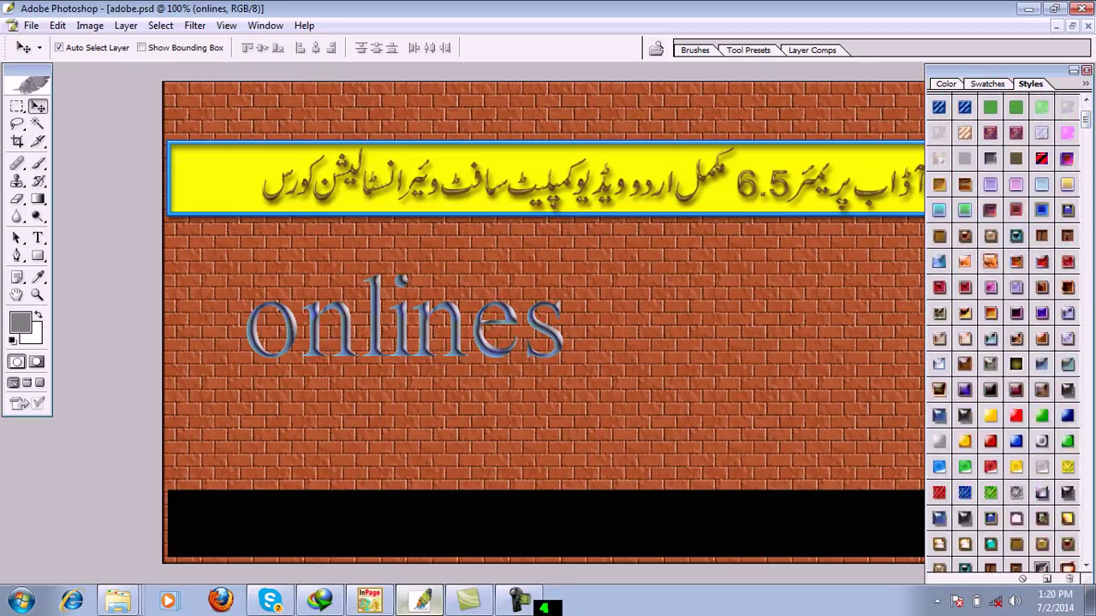
# - Delete the onlines text layer, then open Load Brushes from the Brush presets and cancel
pyautogui.click(126, 24)
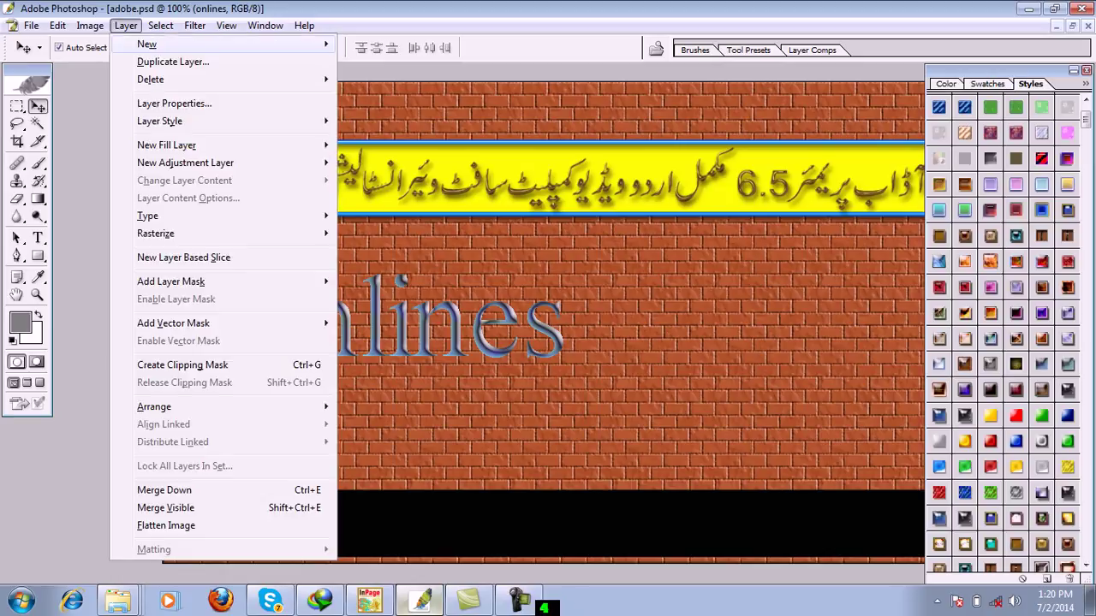
pyautogui.click(371, 78)
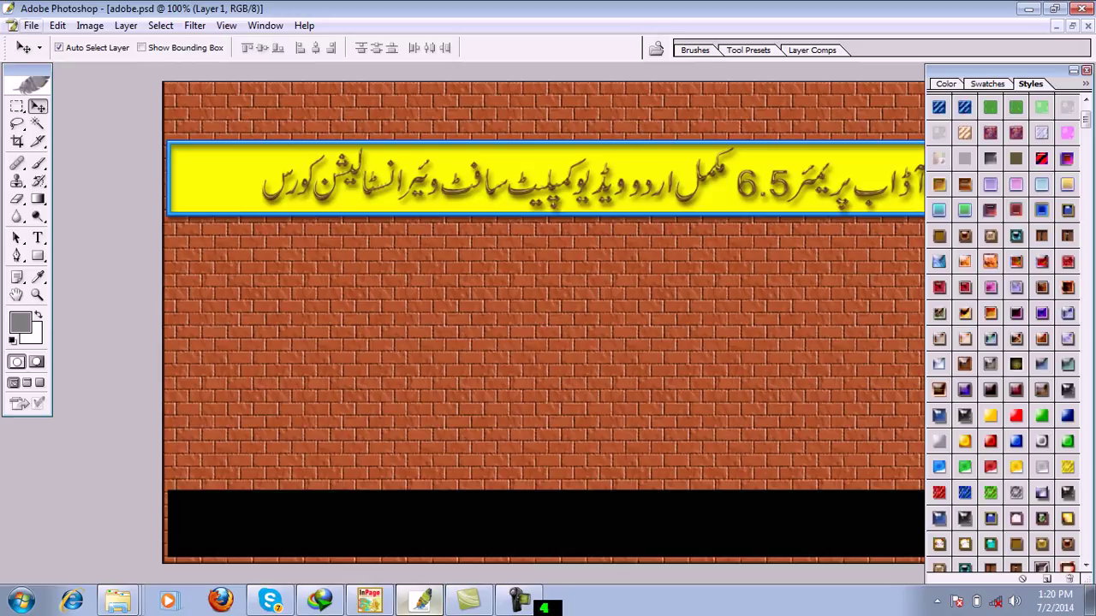
pyautogui.click(38, 164)
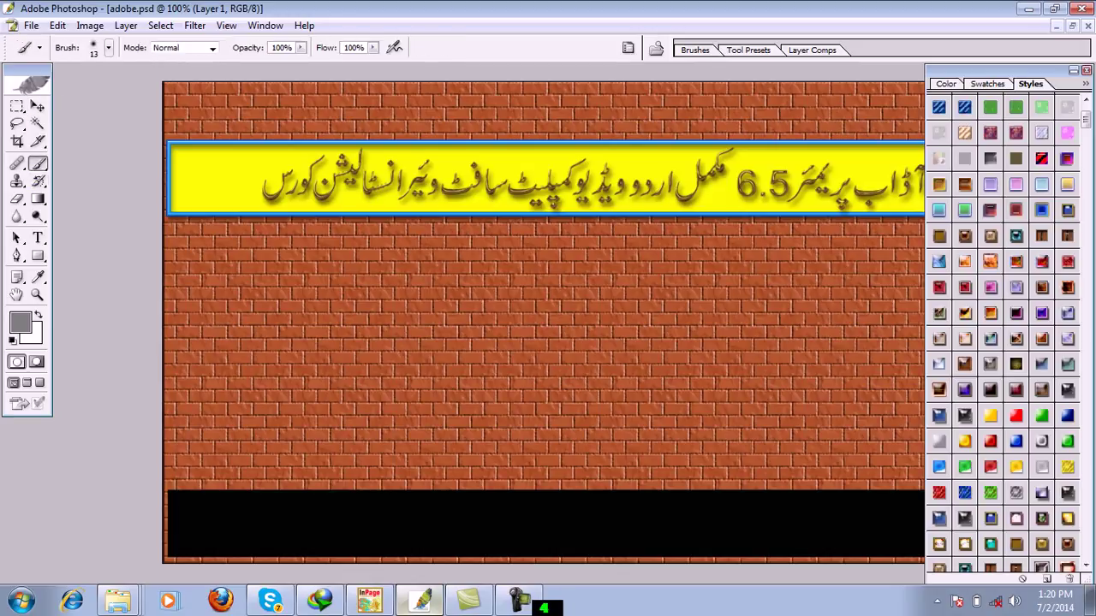
pyautogui.click(109, 48)
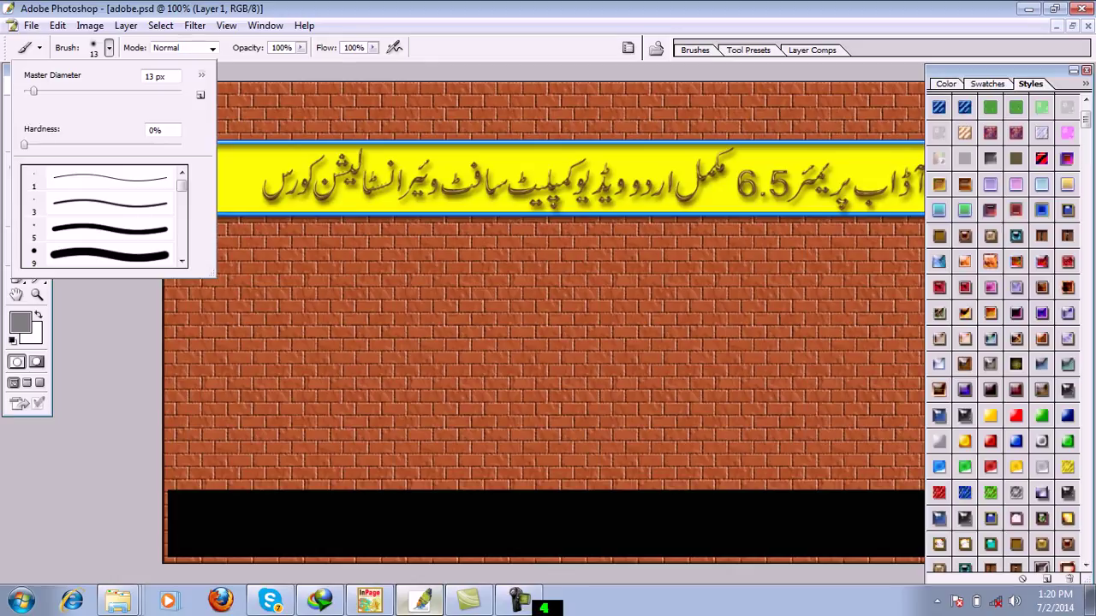
pyautogui.click(201, 75)
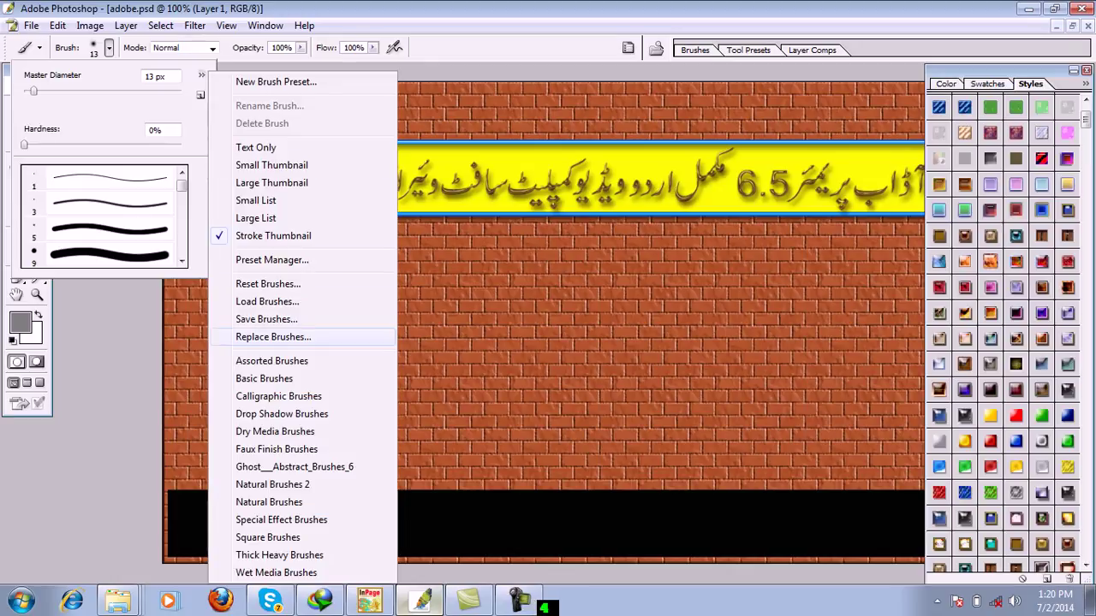
pyautogui.click(267, 301)
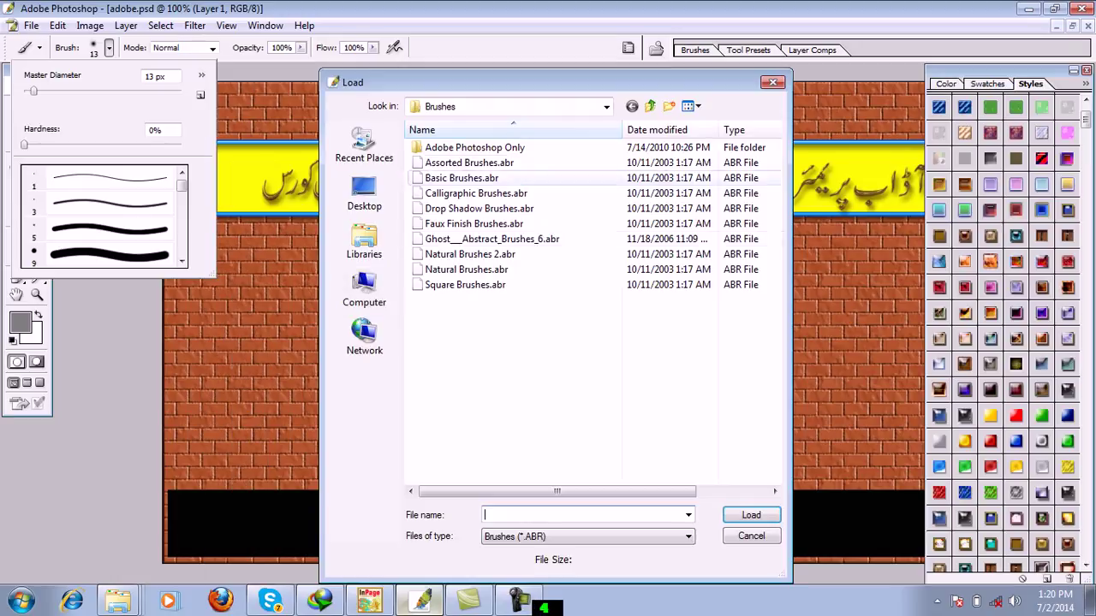
pyautogui.click(758, 534)
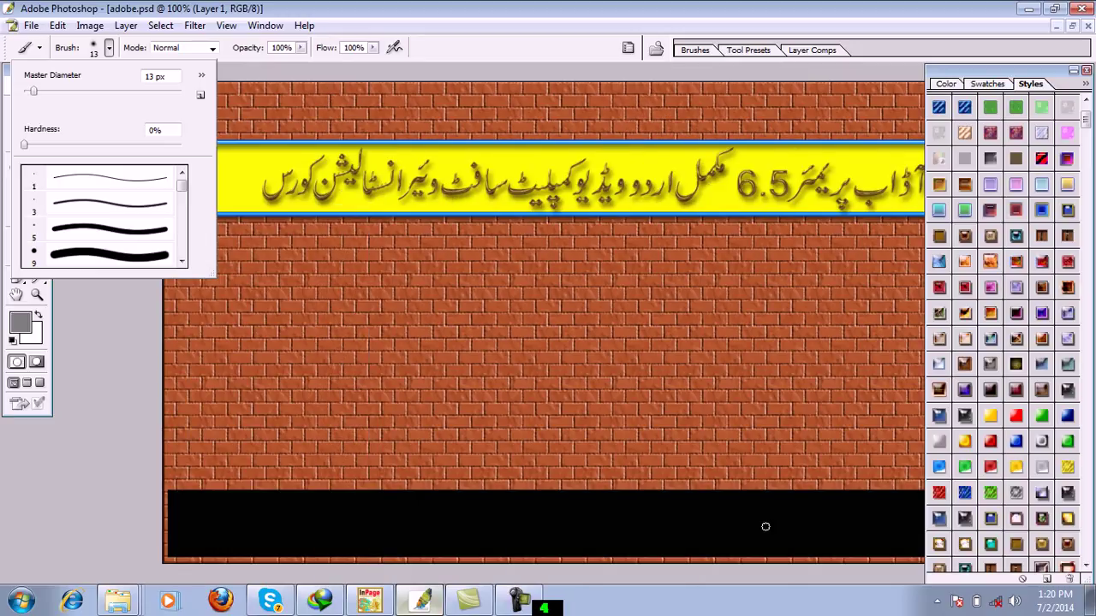
pyautogui.click(201, 75)
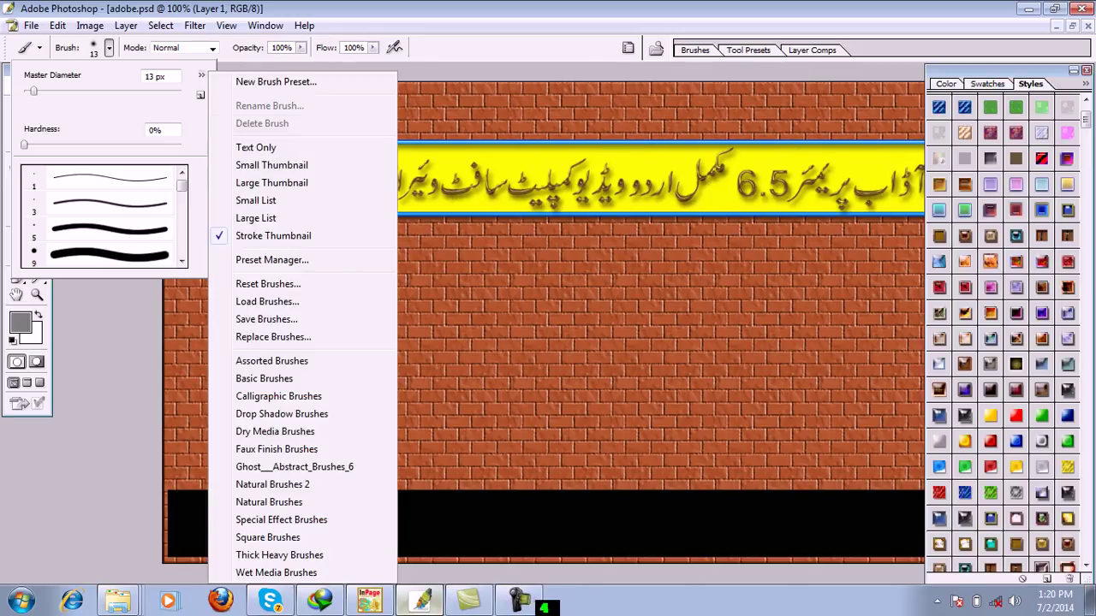
pyautogui.click(368, 74)
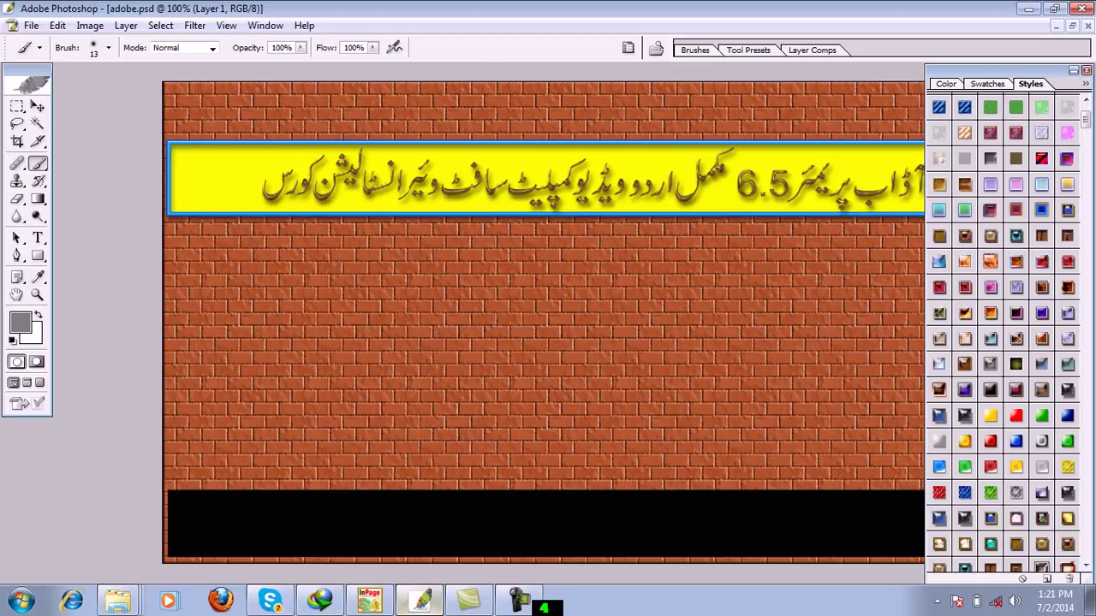
# - Collapse the Styles palette and move it to the top right of the workspace
pyautogui.click(1072, 70)
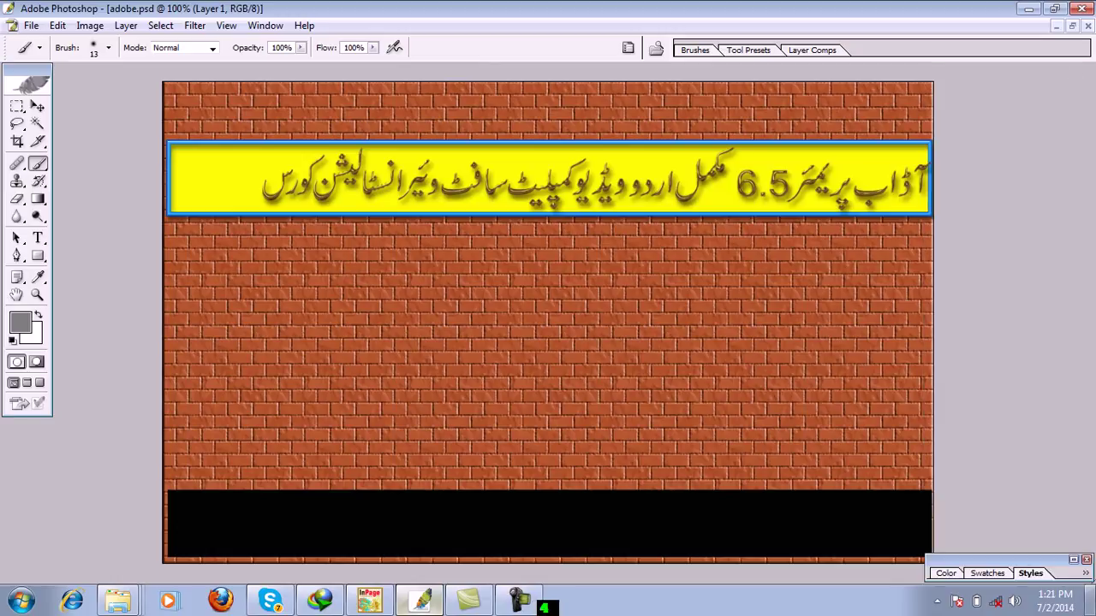
pyautogui.moveTo(1002, 560); pyautogui.dragTo(1016, 78)
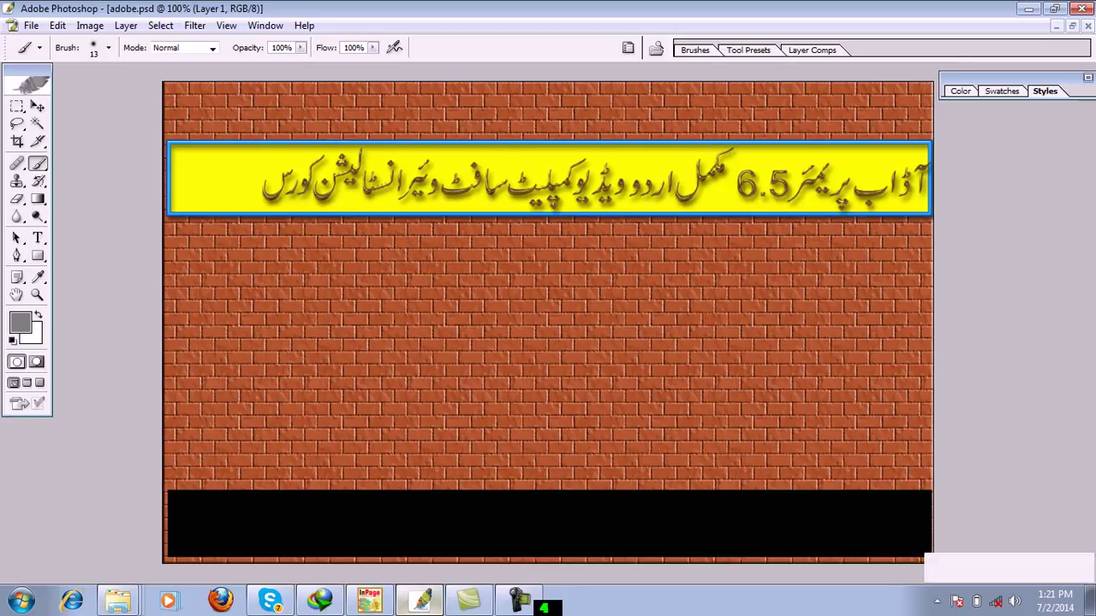
pyautogui.click(1087, 77)
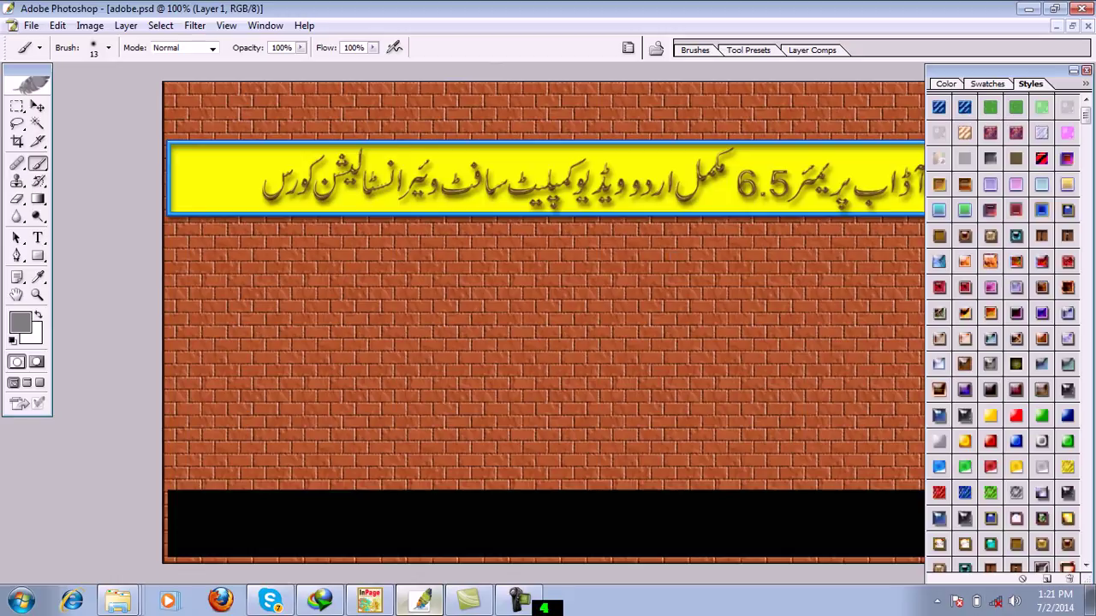
pyautogui.click(1073, 70)
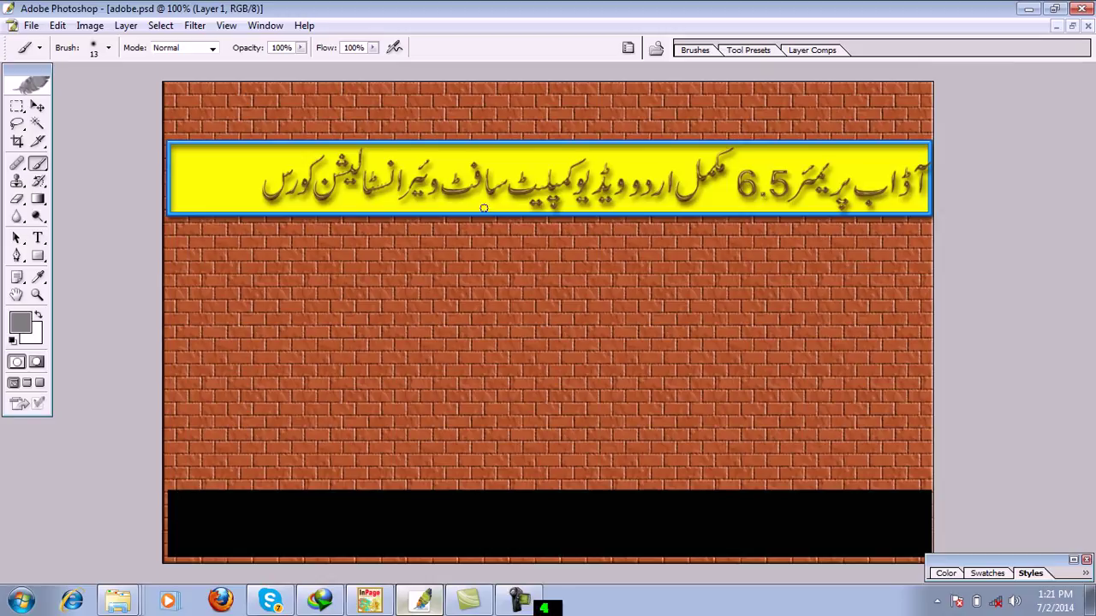
# - Nudge the Urdu banner text two steps left, then minimize Photoshop
pyautogui.press('v')
pyautogui.press('v')
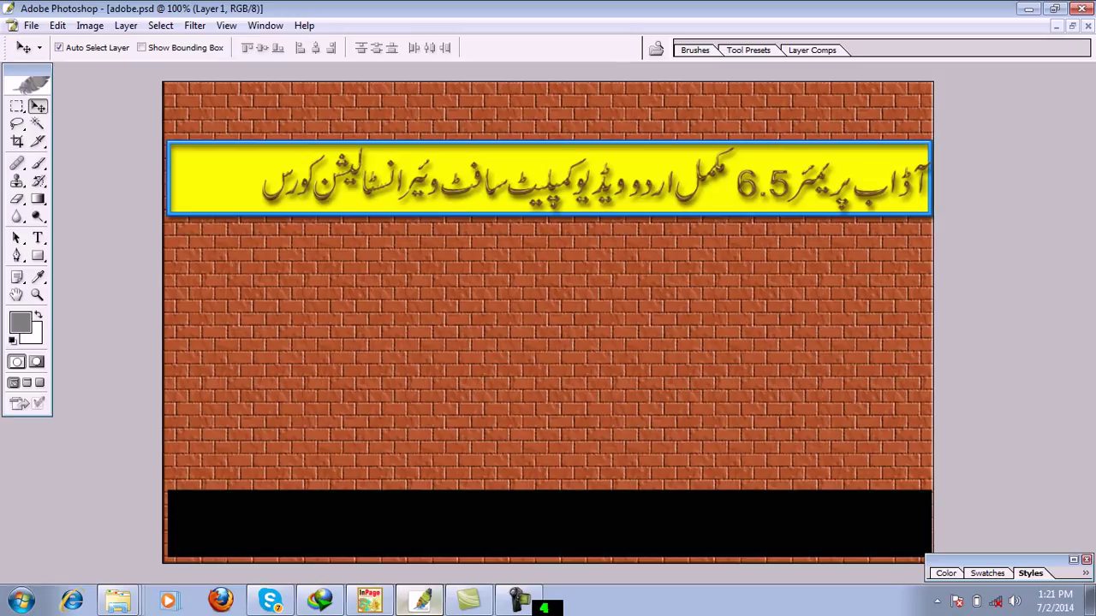
pyautogui.press('Left')
pyautogui.press('Left')
pyautogui.press('Left')
pyautogui.press('Left')
pyautogui.press('Left')
pyautogui.press('Left')
pyautogui.press('Left')
pyautogui.press('Left')
pyautogui.press('Left')
pyautogui.press('Left')
pyautogui.press('Left')
pyautogui.press('Left')
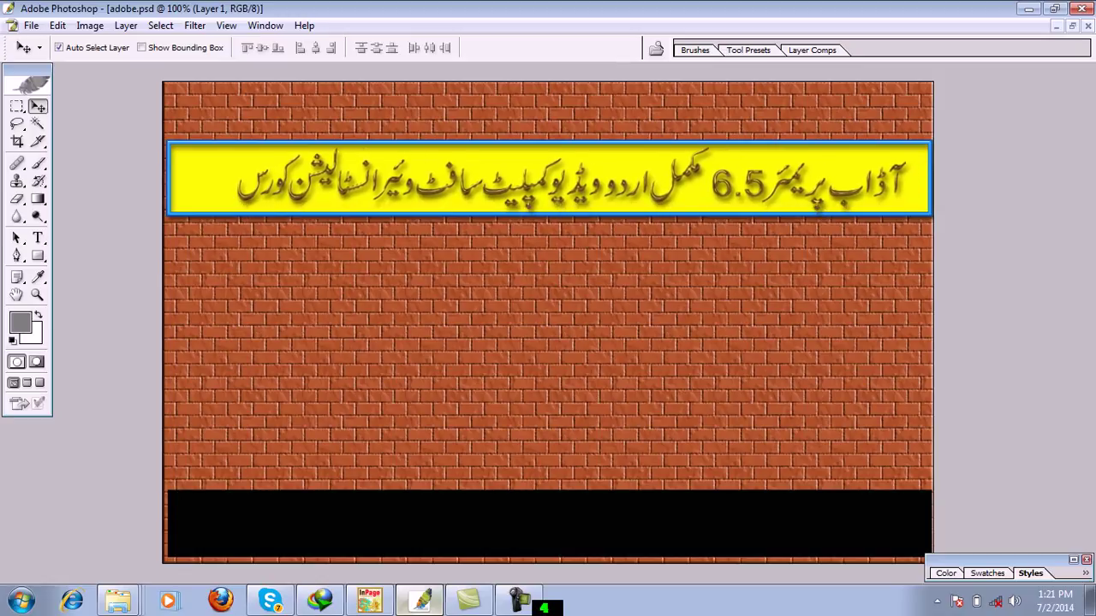
pyautogui.press('Left')
pyautogui.press('Left')
pyautogui.press('Left')
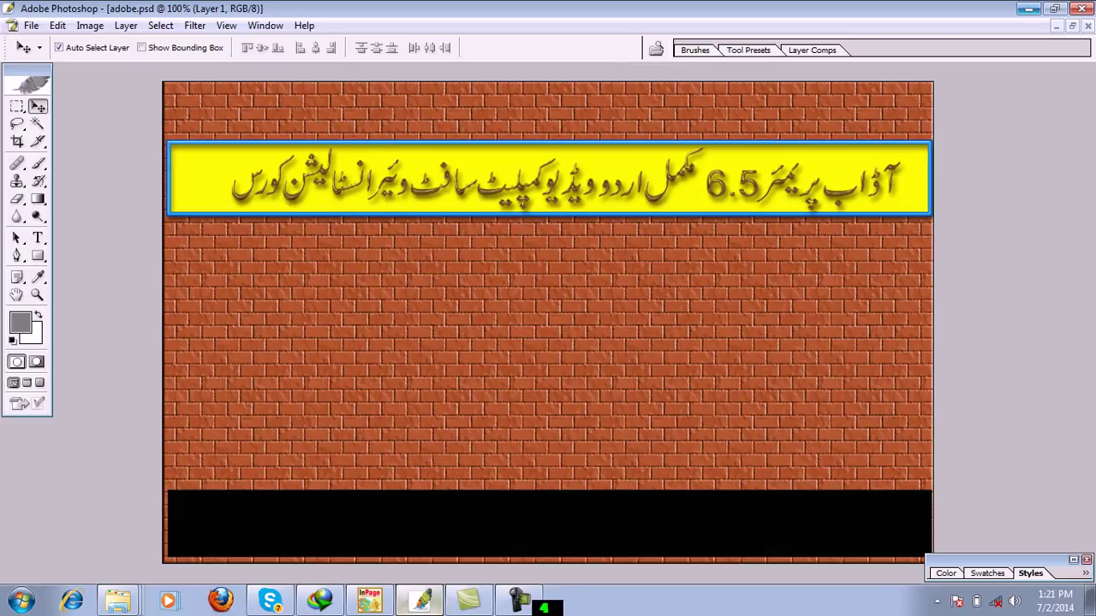
pyautogui.click(1028, 9)
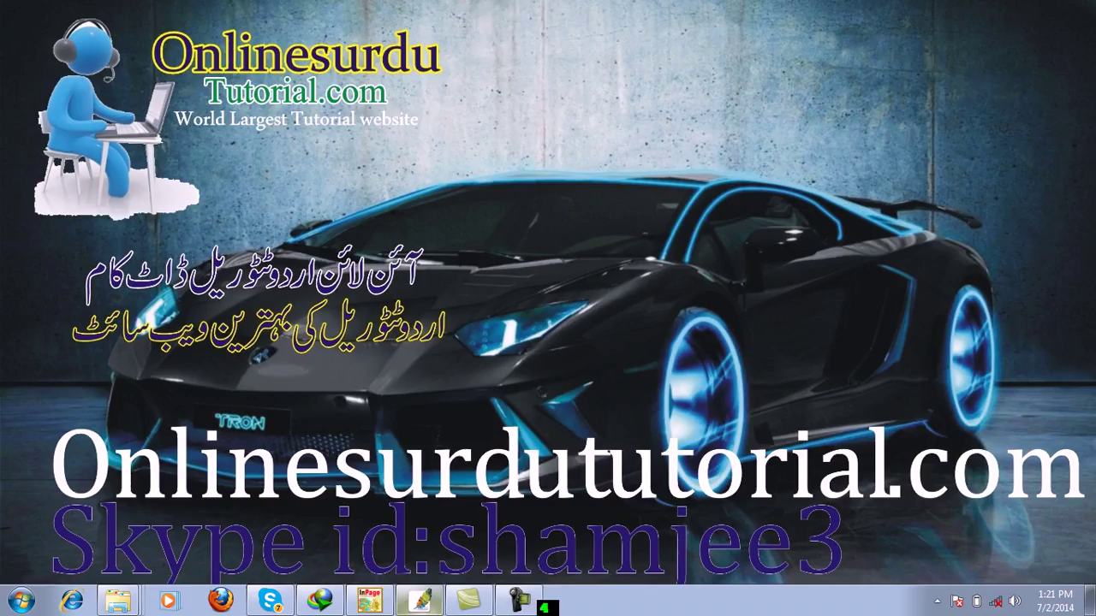